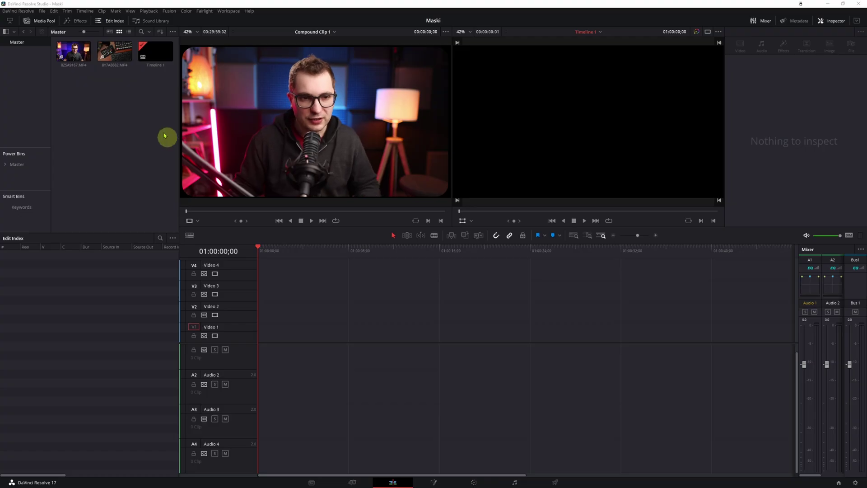
Step: Drop keyboard clip 8Y7A8882.MP4 at the timeline start and talking-head 0Z5A9167.MP4 on the track above
click(116, 55)
drag(115, 51, 265, 339)
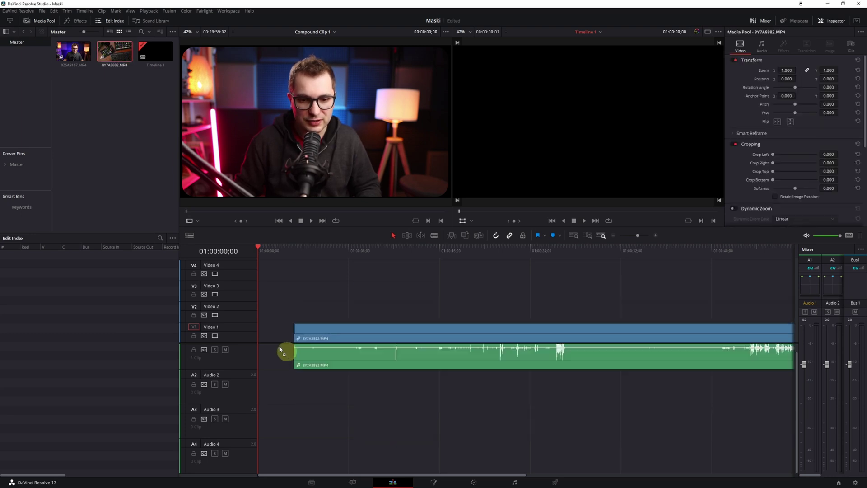
click(422, 249)
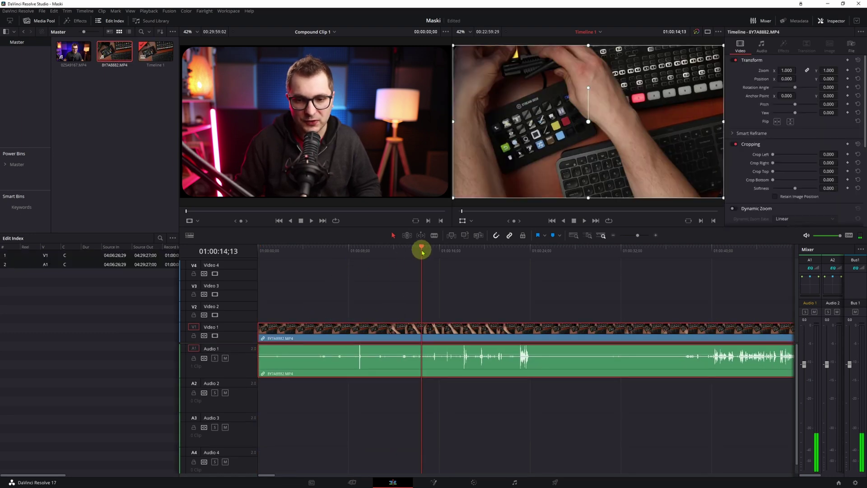
mouse_move(73, 51)
mouse_down()
mouse_move(292, 302)
mouse_move(259, 304)
mouse_up()
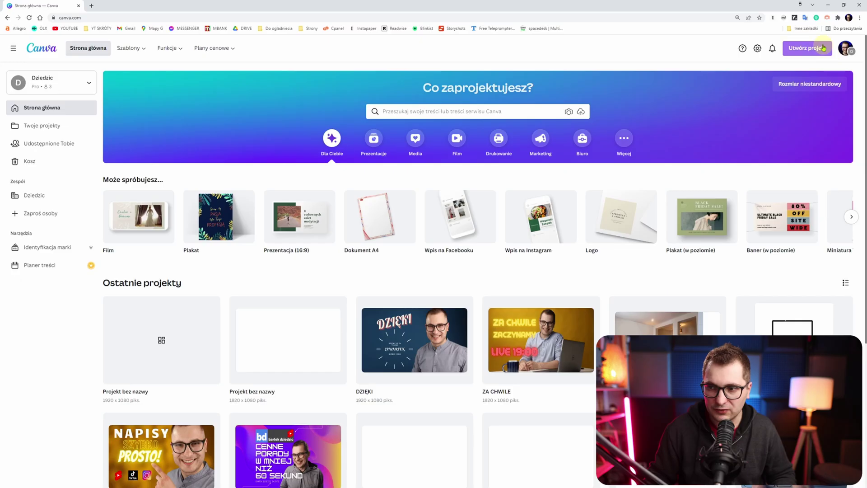
Step: Create a new Canva design with a custom size of 1920 × 1080 px
click(817, 49)
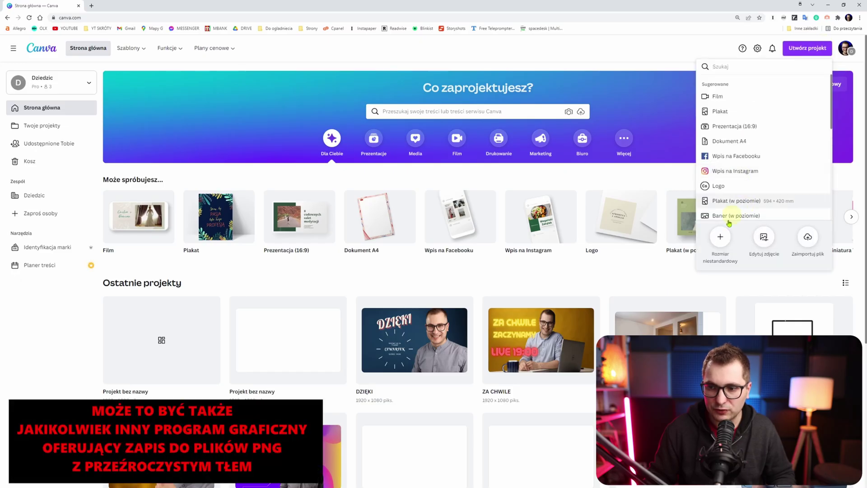
click(719, 236)
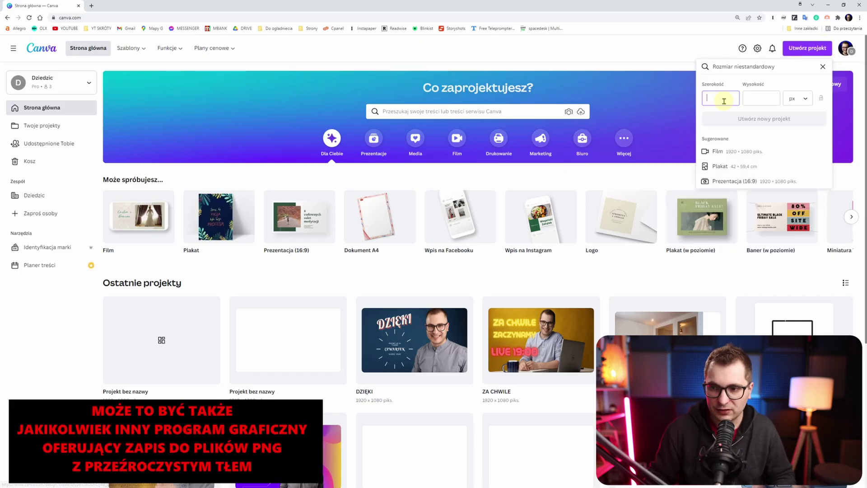
text(1920)
key(Tab)
text(1080)
click(764, 119)
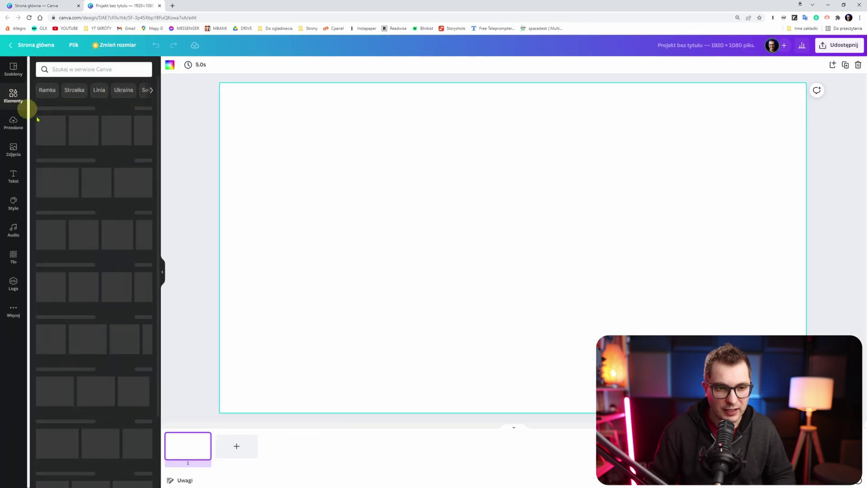
Step: Add an octagon from Lines and Shapes, enlarge it and centre it on the page
click(135, 160)
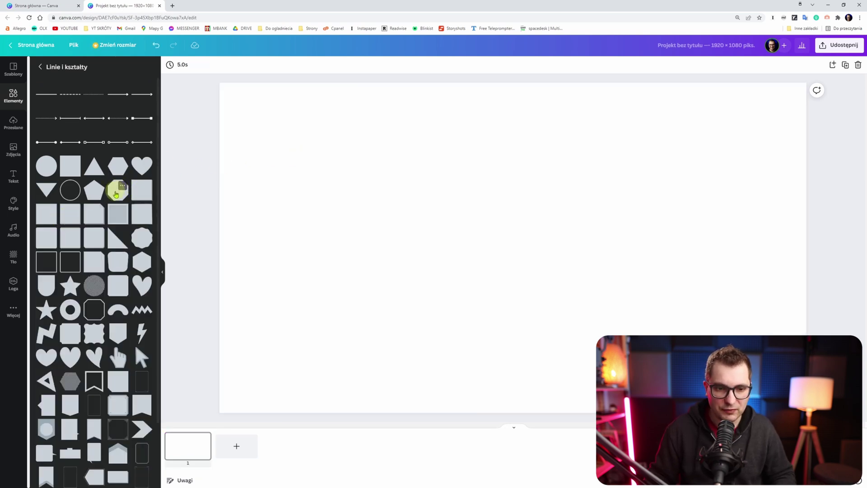
drag(115, 194, 378, 135)
drag(527, 290, 646, 408)
drag(489, 239, 500, 223)
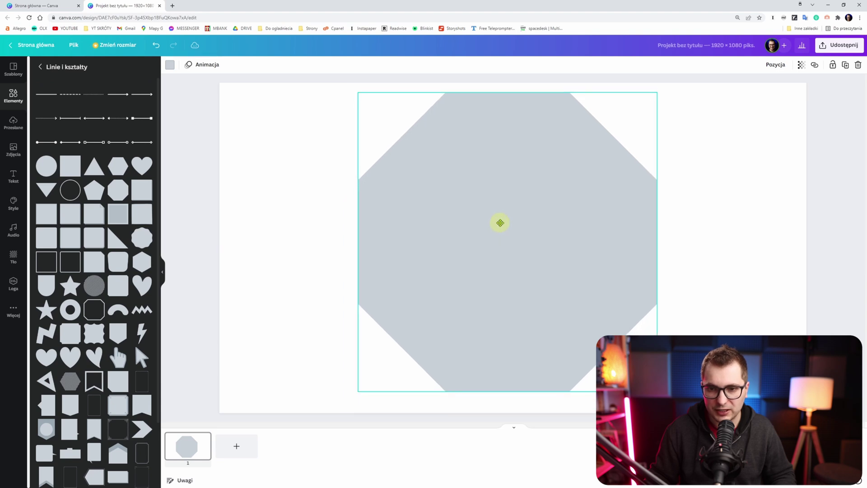
drag(657, 391, 674, 408)
drag(525, 285, 522, 283)
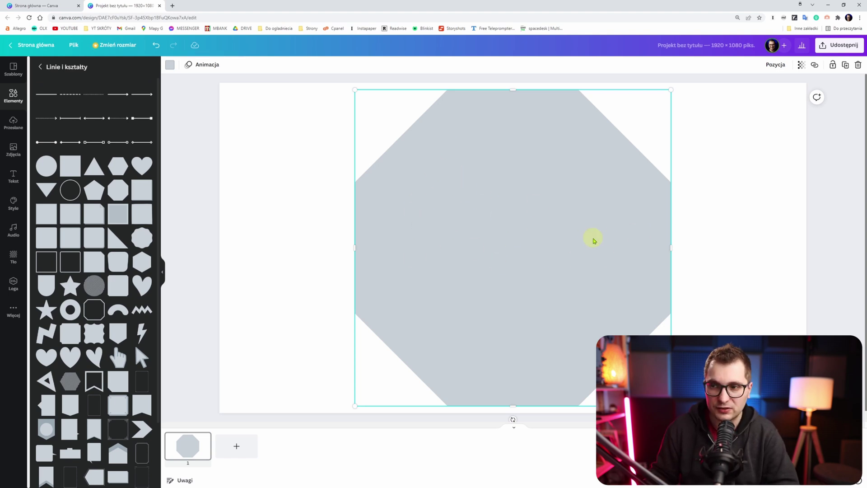
Step: Download the design as a transparent-background PNG and drag it into DaVinci's media pool
click(835, 47)
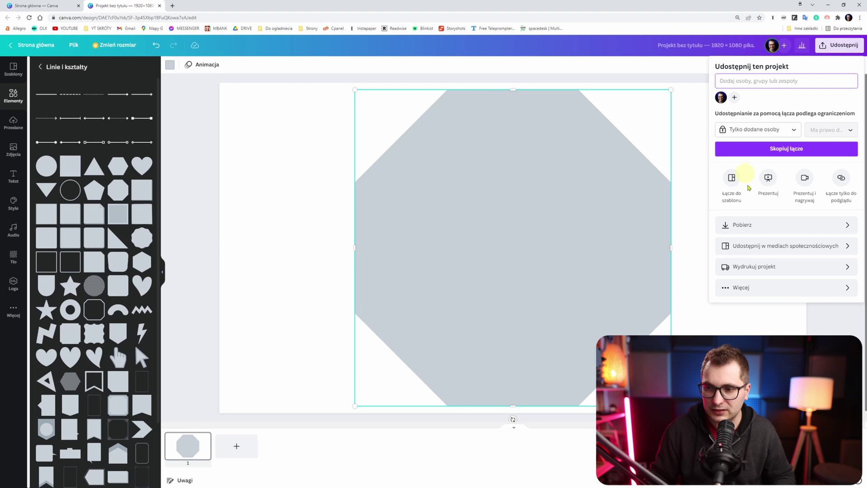
click(758, 225)
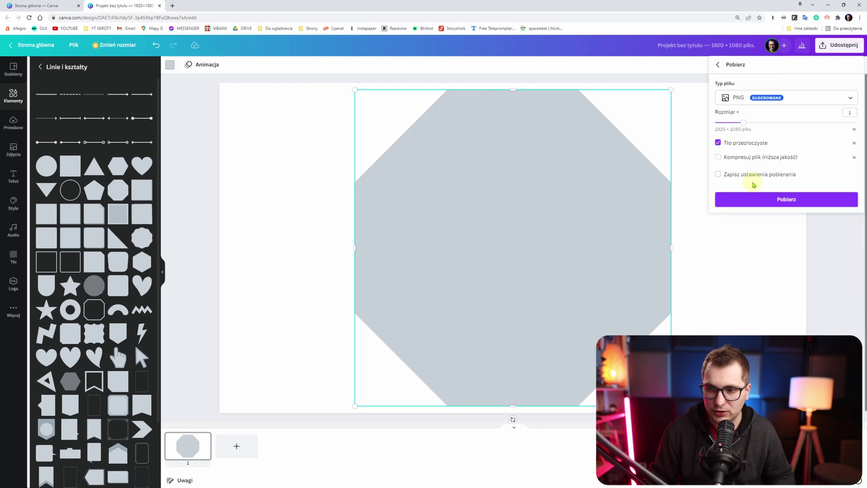
click(752, 195)
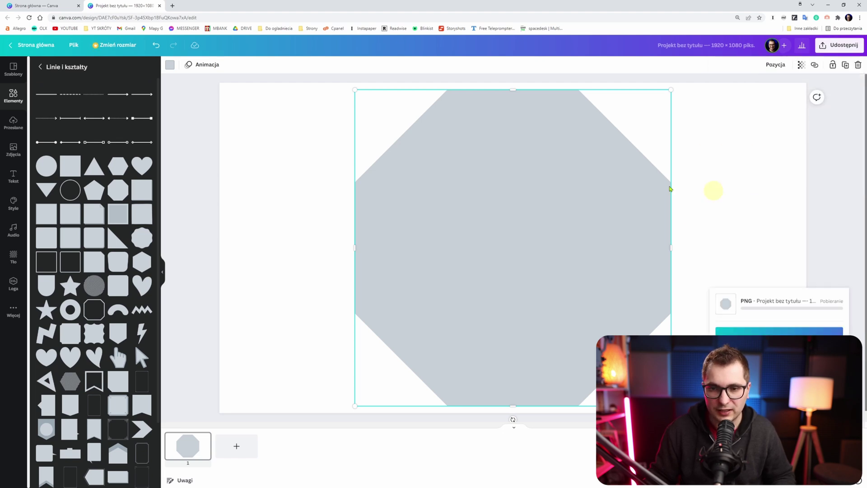
drag(387, 187, 149, 93)
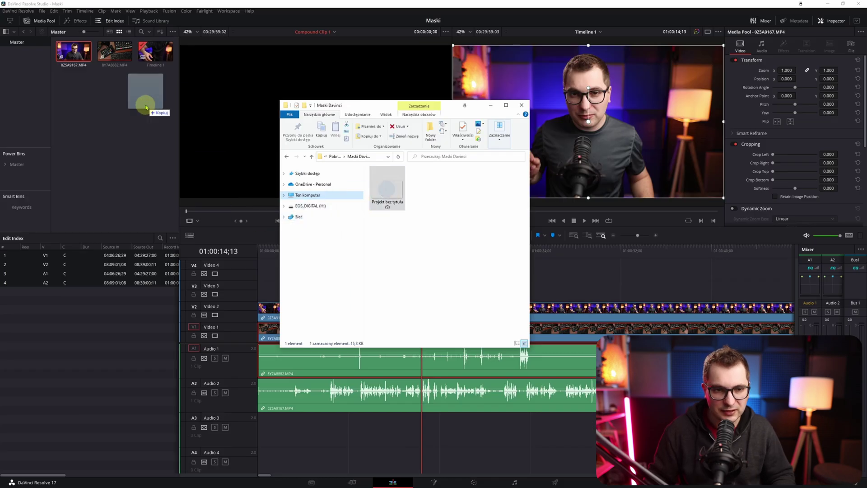
Step: Move the talking head up to Video 3, then place the octagon PNG on Video 2 stretched across the footage
click(176, 156)
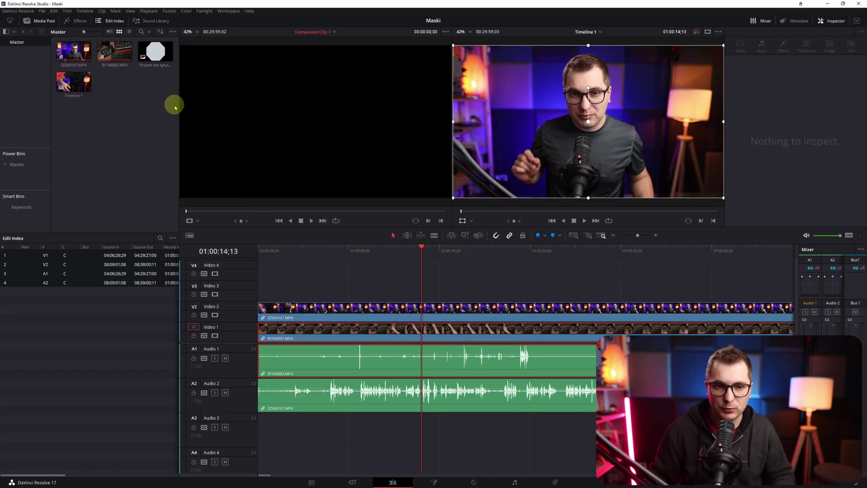
click(348, 317)
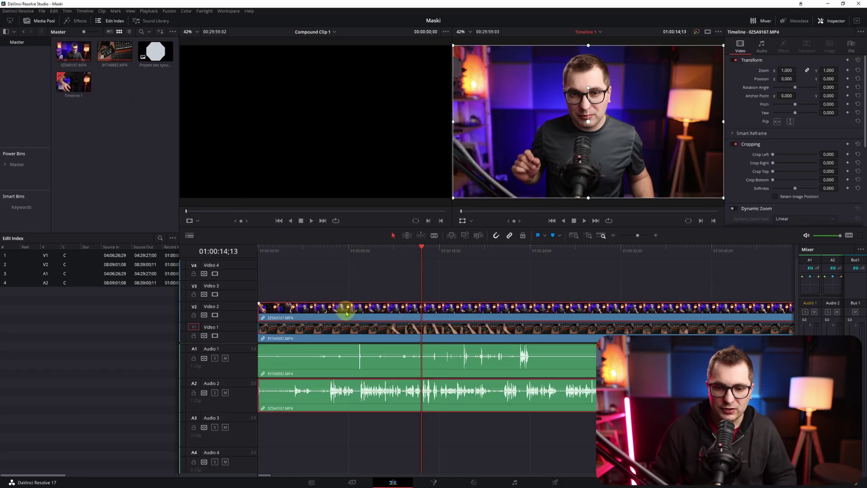
drag(347, 307, 347, 294)
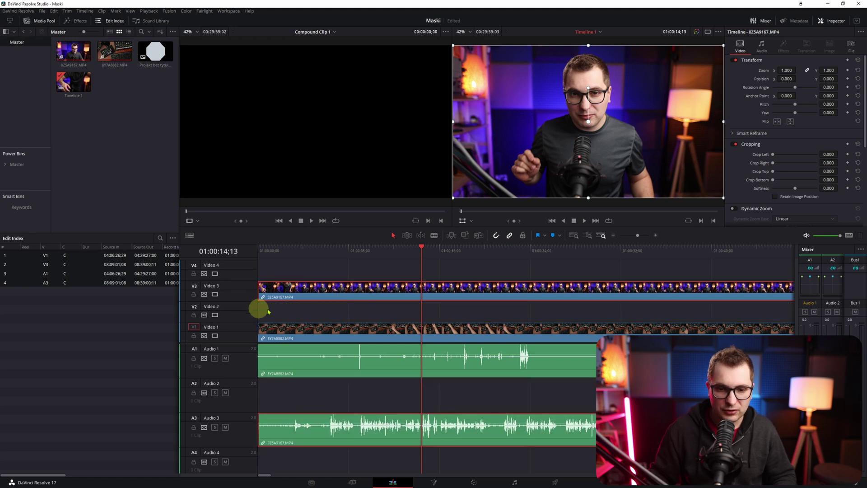
drag(155, 51, 263, 318)
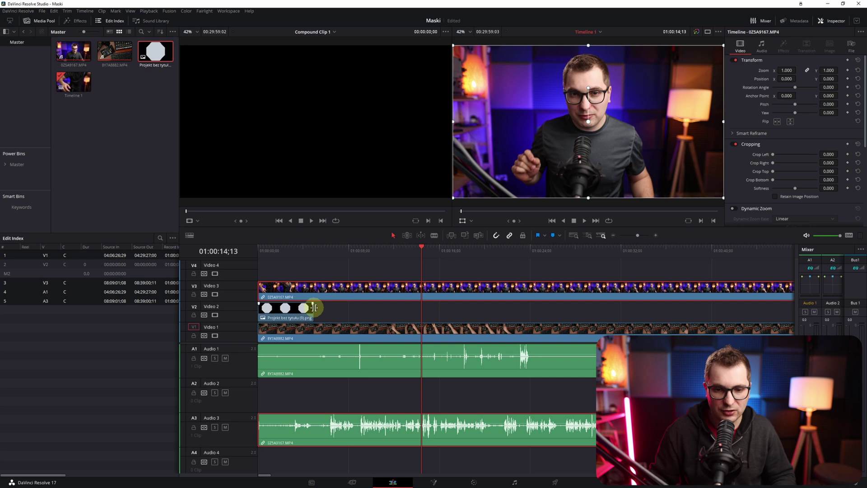
drag(313, 307, 747, 307)
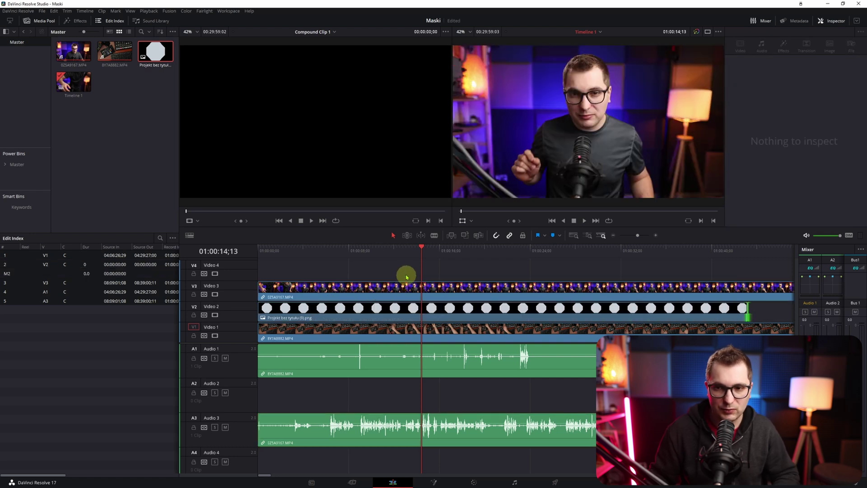
click(397, 286)
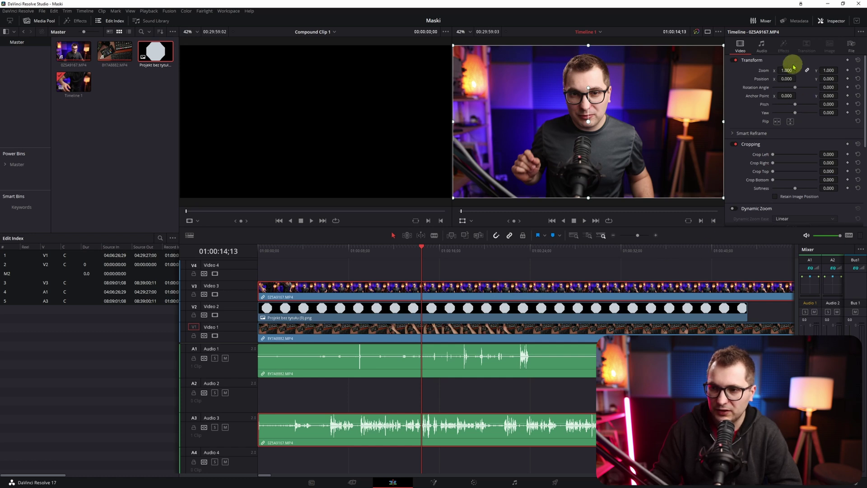
Step: Set the talking-head clip's composite mode to Foreground
scroll(777, 93, down, 3)
scroll(783, 106, down, 2)
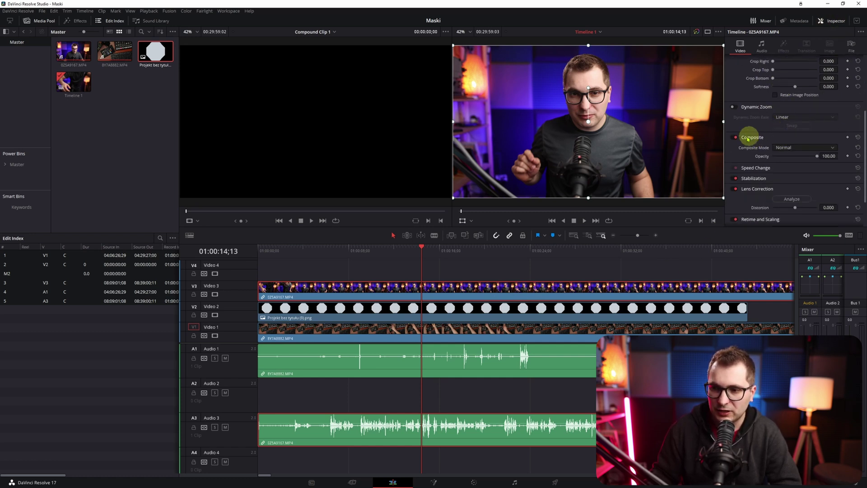
click(803, 147)
scroll(804, 174, down, 8)
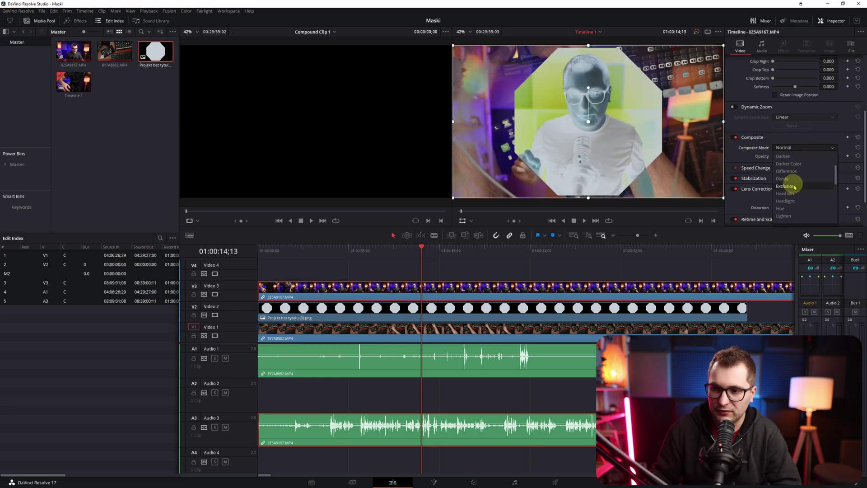
click(798, 189)
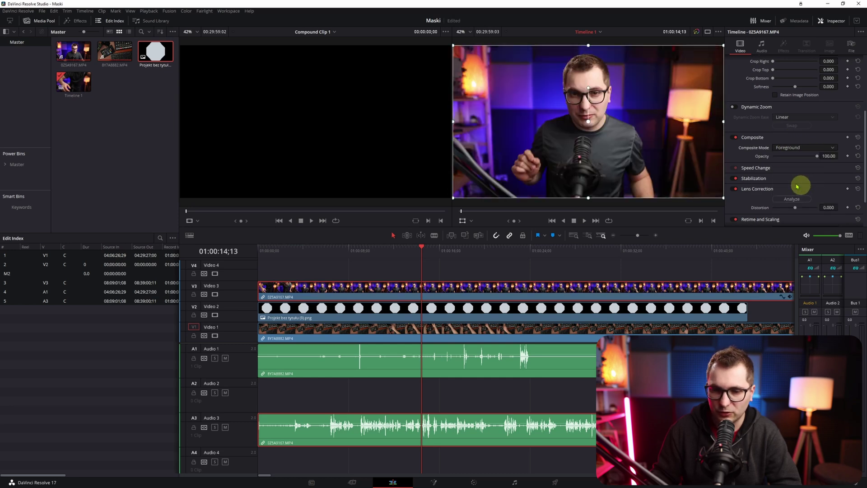
Step: Set the octagon PNG clip's composite mode to Alpha
click(393, 308)
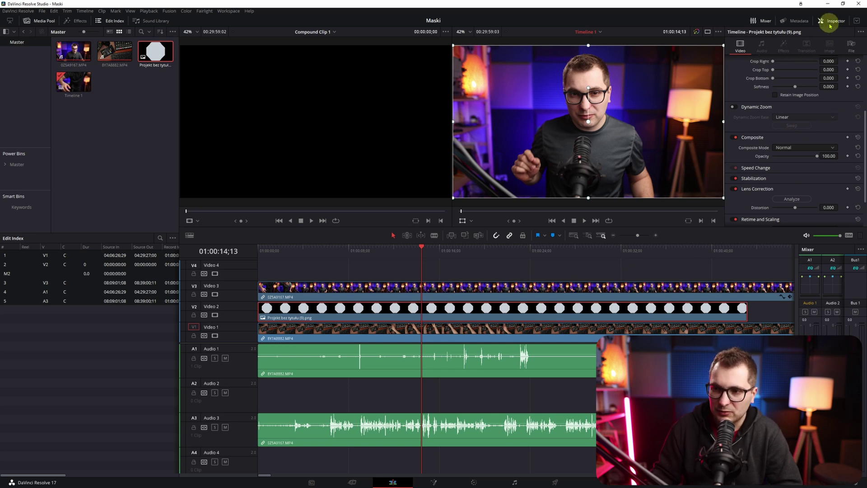
scroll(808, 83, down, 1)
click(794, 126)
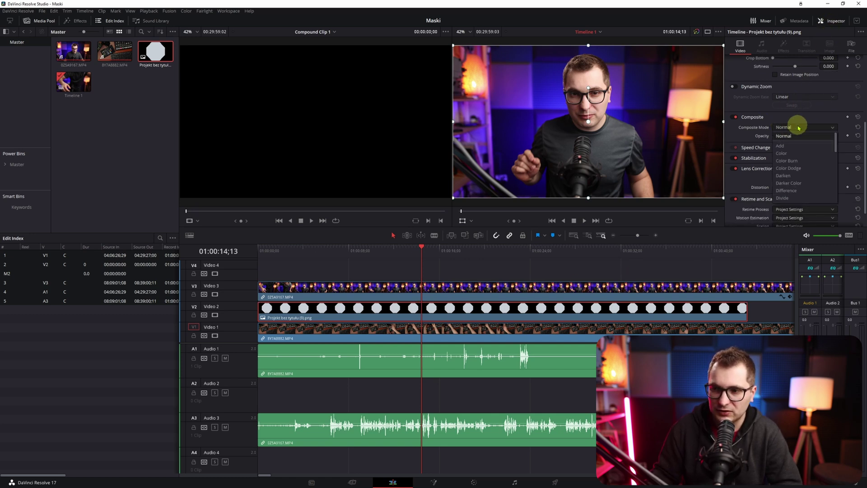
click(790, 176)
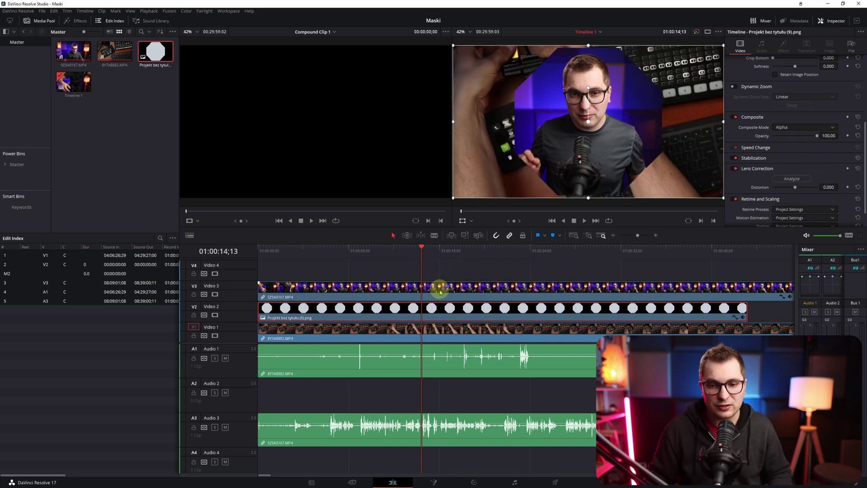
ctrl+click(406, 291)
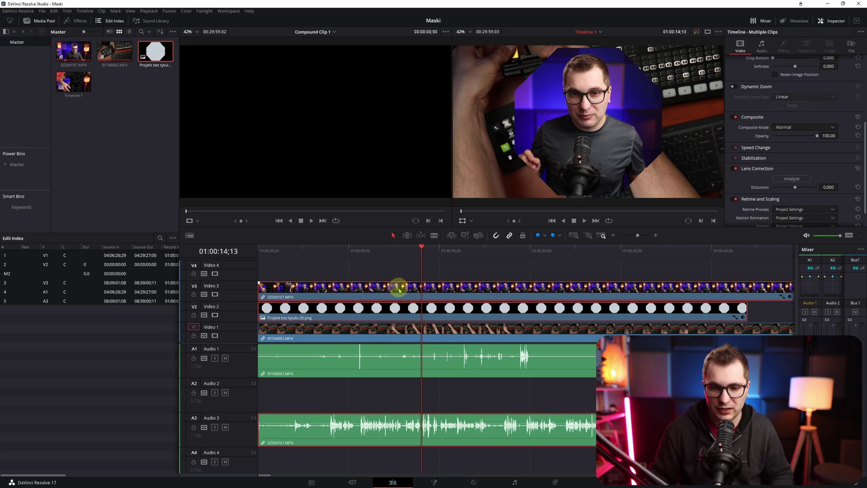
Step: Merge the selected talking head and octagon PNG into Compound Clip 1
right_click(397, 287)
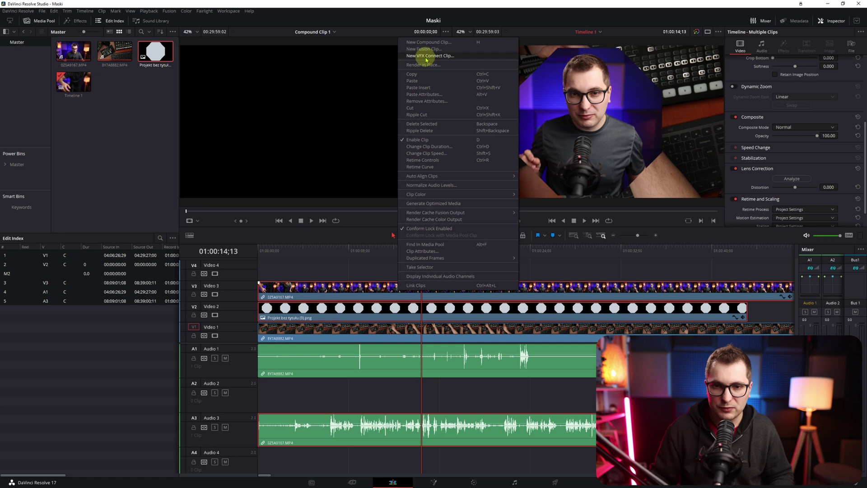
click(430, 43)
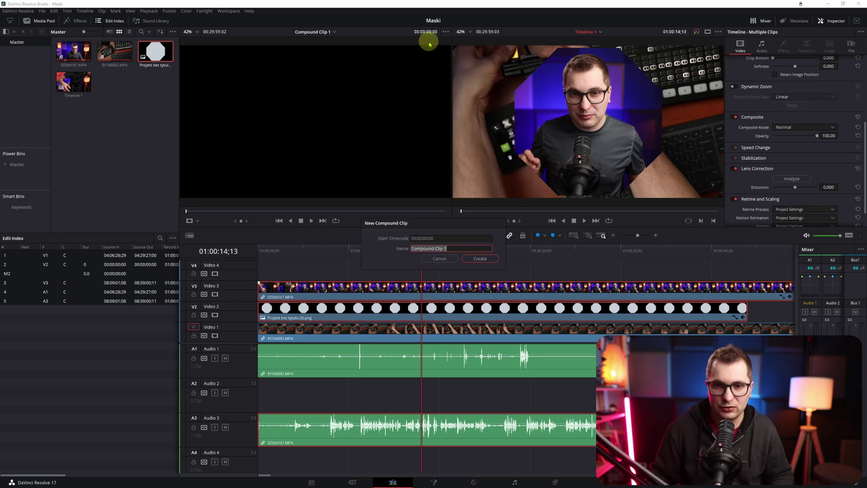
click(480, 259)
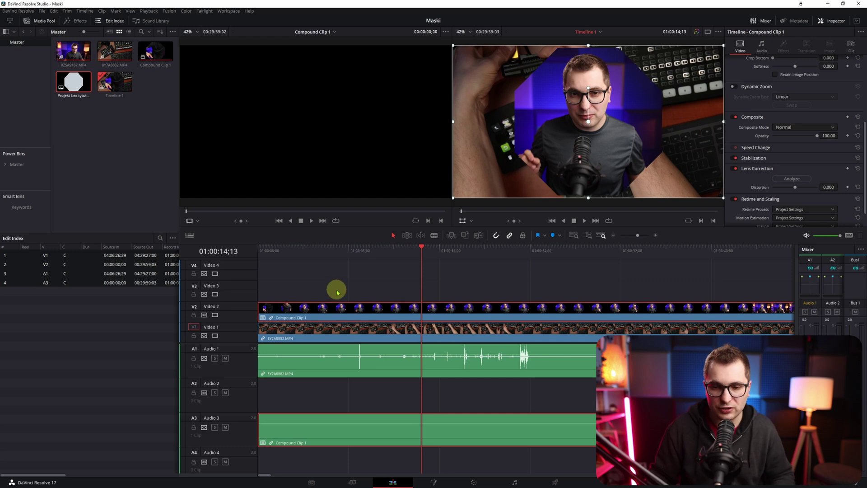
click(471, 222)
Step: Try shrinking and moving the octagon window, then undo back to zoom 1.000 at position 0, 0
click(480, 233)
drag(453, 45, 506, 63)
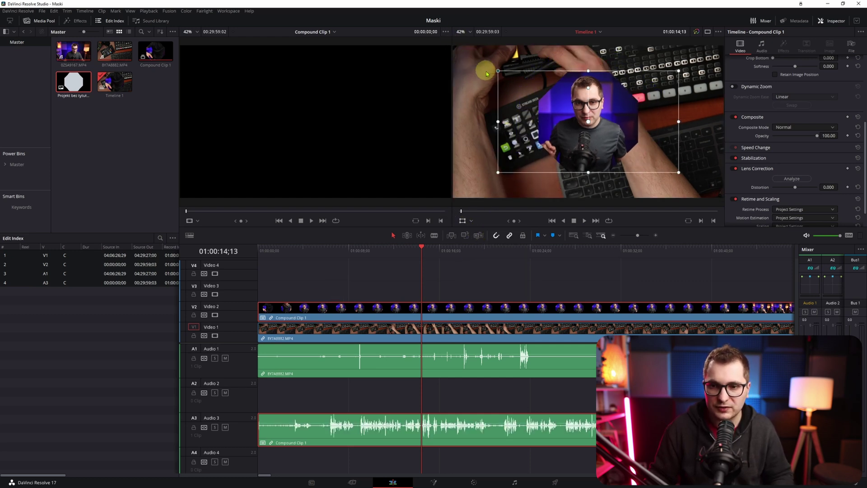
drag(553, 111, 637, 146)
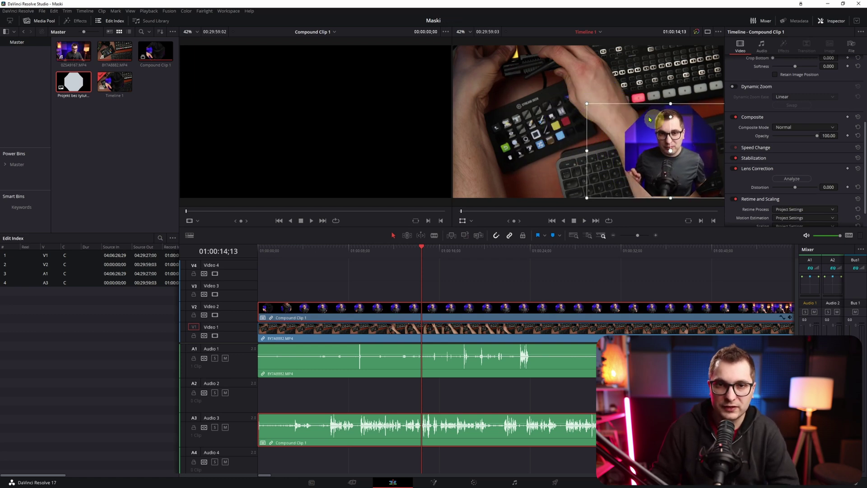
scroll(800, 114, up, 5)
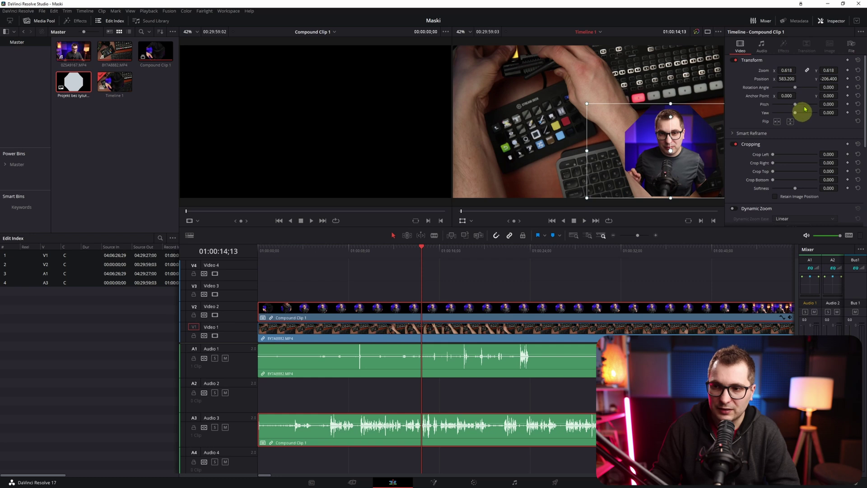
drag(787, 70, 793, 77)
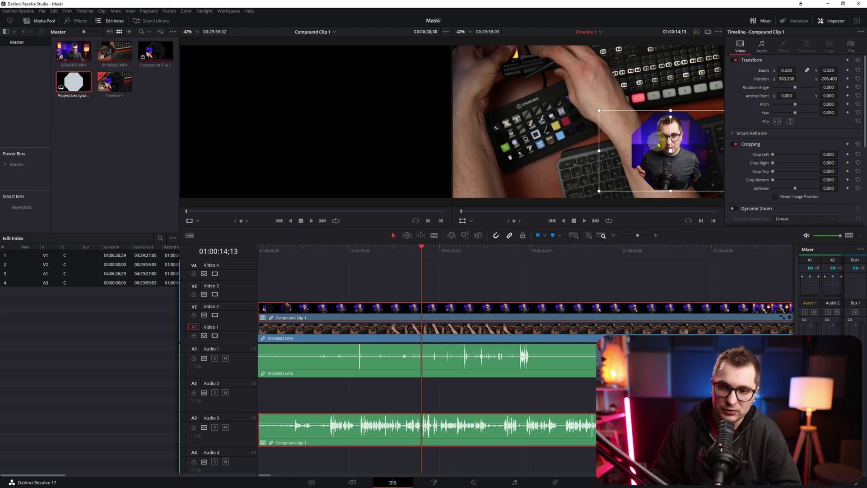
key(ctrl+z)
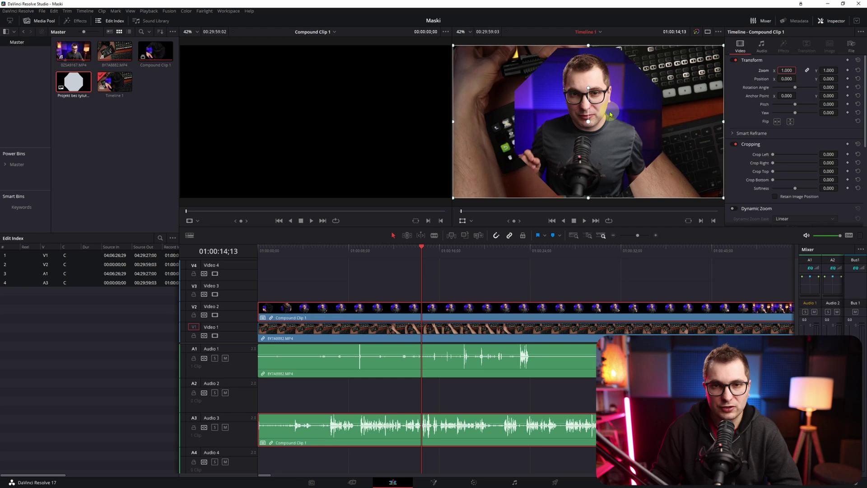
right_click(403, 308)
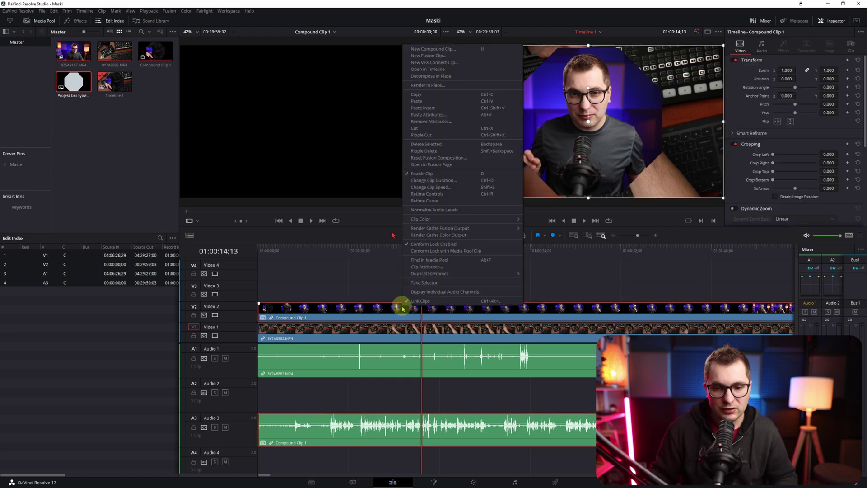
Step: Open Compound Clip 1 in the timeline and reframe the presenter at zoom 0.930, X 24.000
click(437, 70)
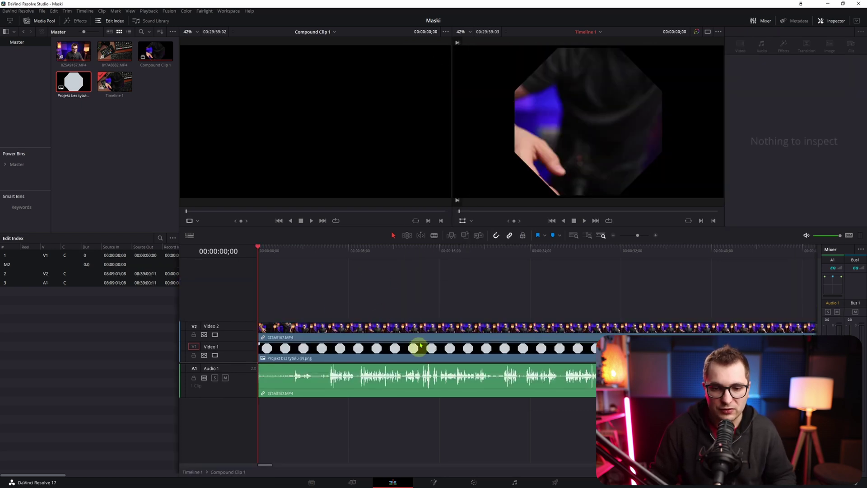
click(373, 330)
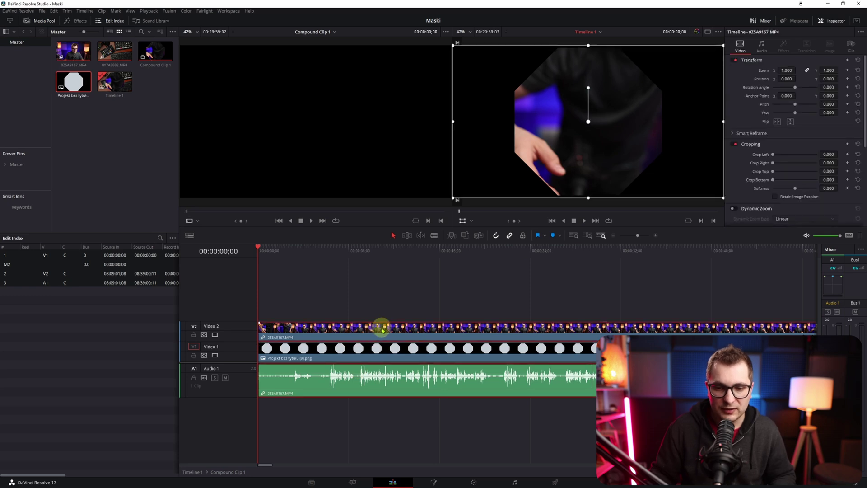
ctrl+click(381, 329)
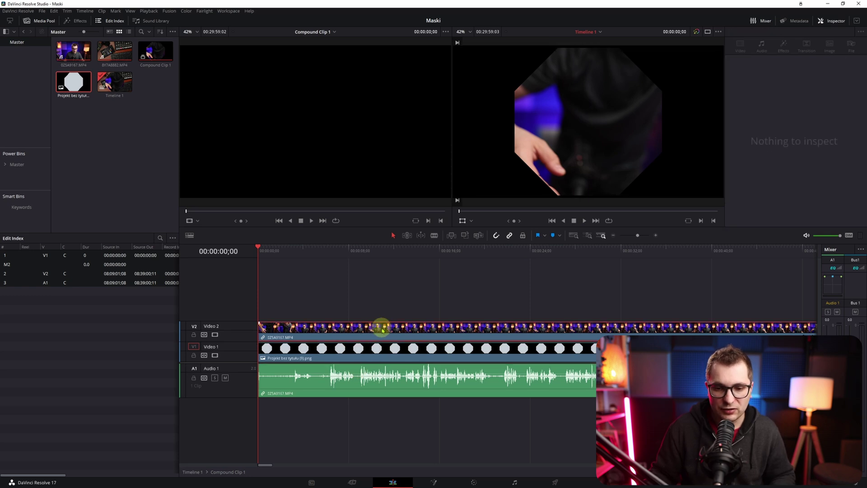
click(448, 256)
mouse_move(786, 79)
mouse_down()
mouse_move(298, 245)
mouse_move(788, 73)
mouse_up()
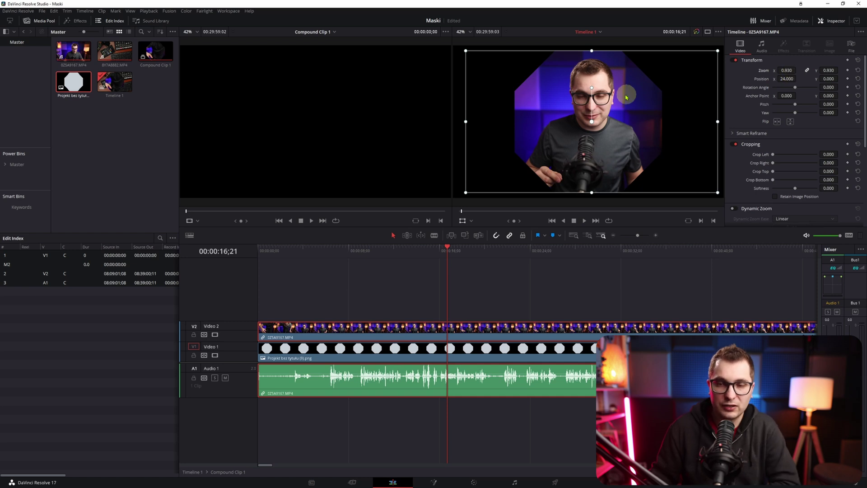
click(488, 281)
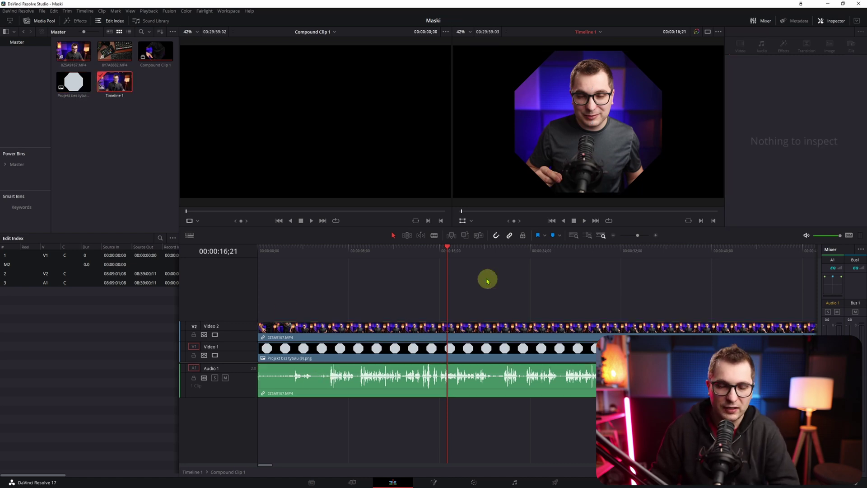
Step: Back in Timeline 1, decompose the compound clip, move the talking head to V4 and add octagon PNGs on V3 and V2
double_click(115, 82)
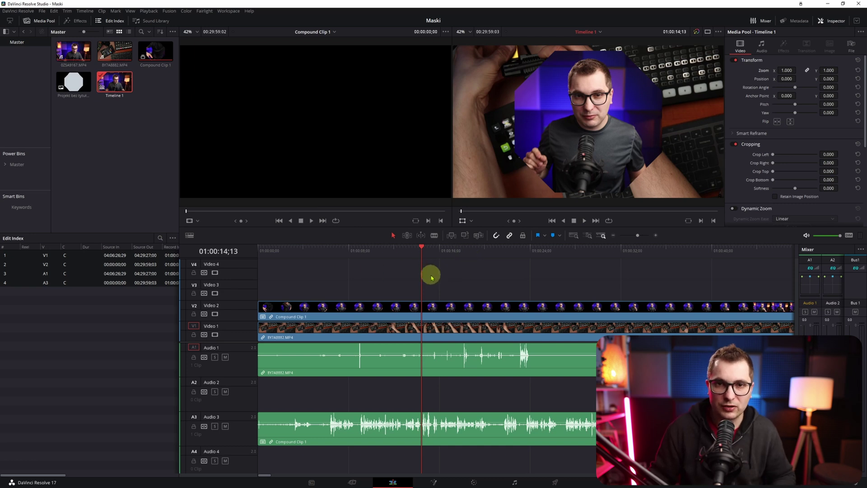
key(ctrl+z)
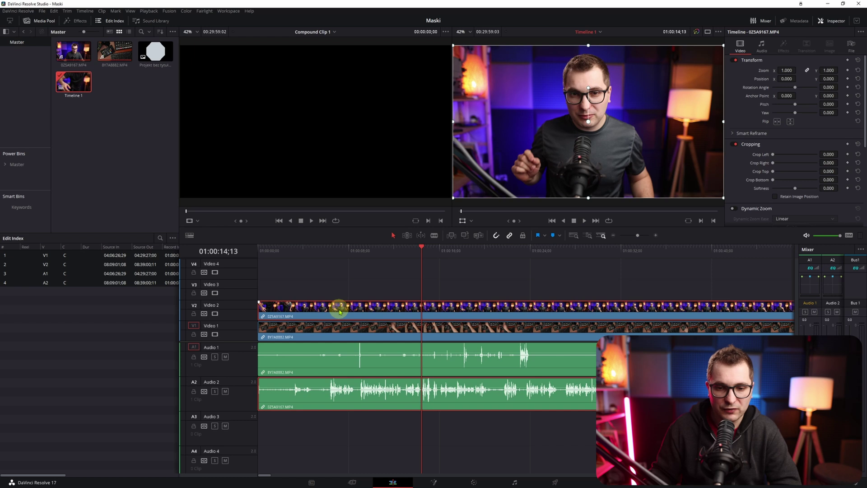
drag(340, 311, 337, 289)
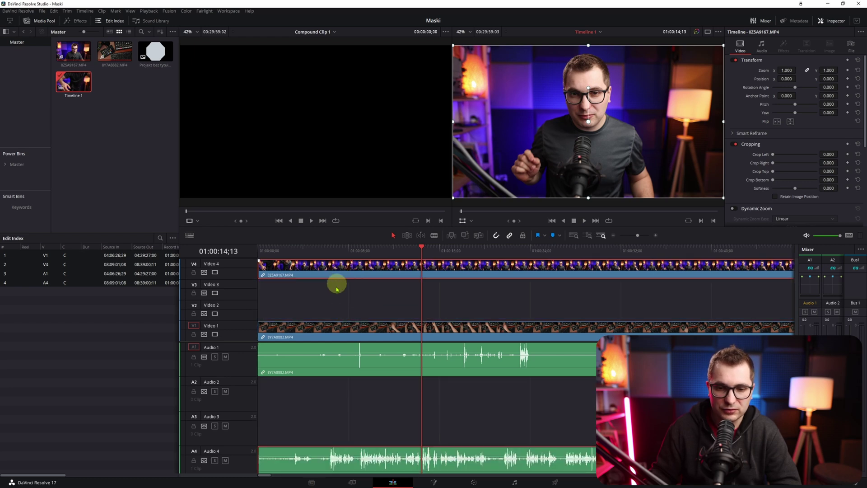
mouse_move(155, 52)
mouse_down()
mouse_move(261, 287)
mouse_move(664, 286)
mouse_up()
mouse_move(156, 55)
mouse_down()
mouse_move(262, 307)
mouse_move(664, 307)
mouse_up()
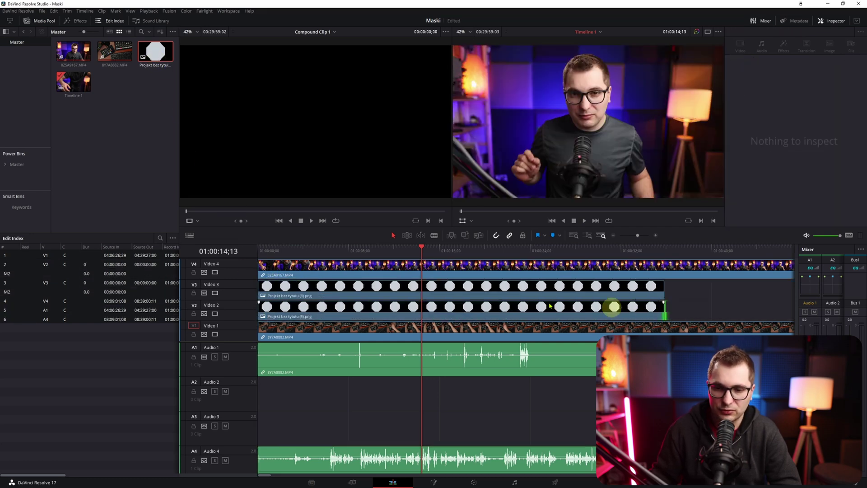
Step: Set the V4 talking head to Foreground and the V3 octagon PNG to Alpha composite mode
click(401, 272)
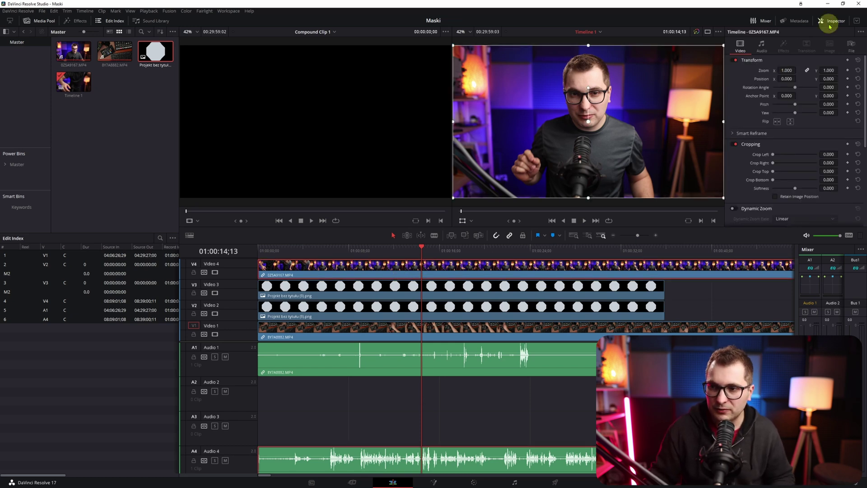
scroll(785, 121, down, 5)
click(801, 146)
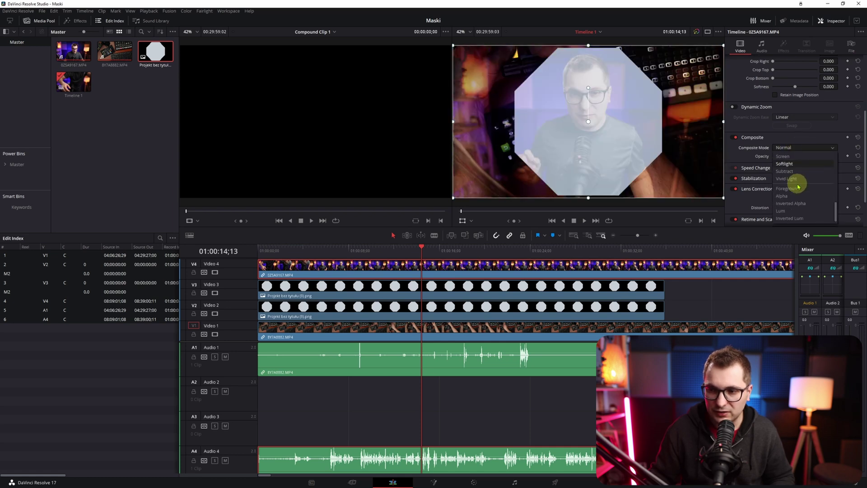
click(798, 188)
click(447, 292)
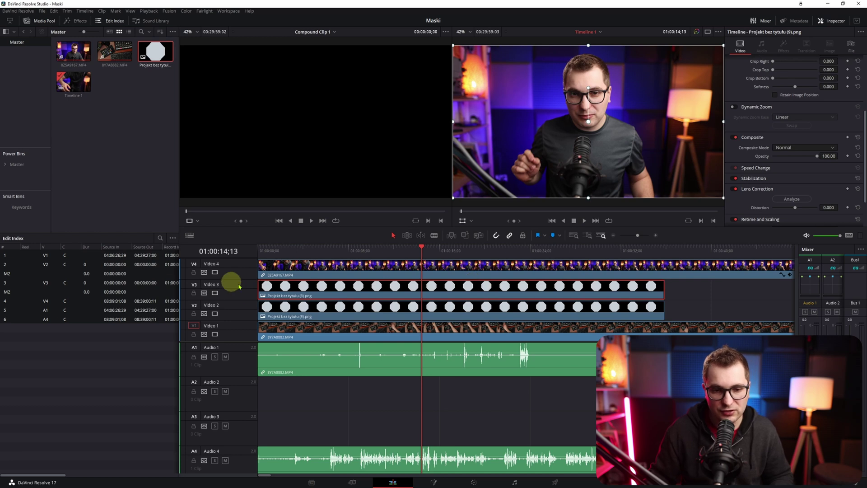
click(799, 148)
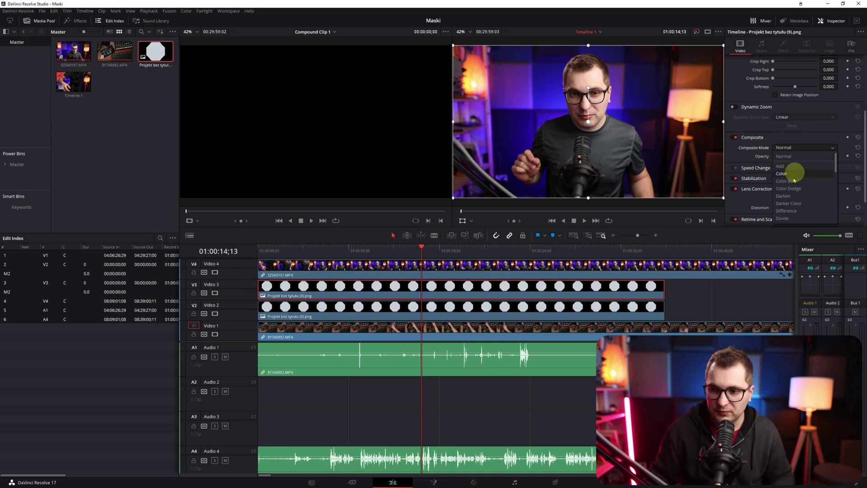
click(796, 195)
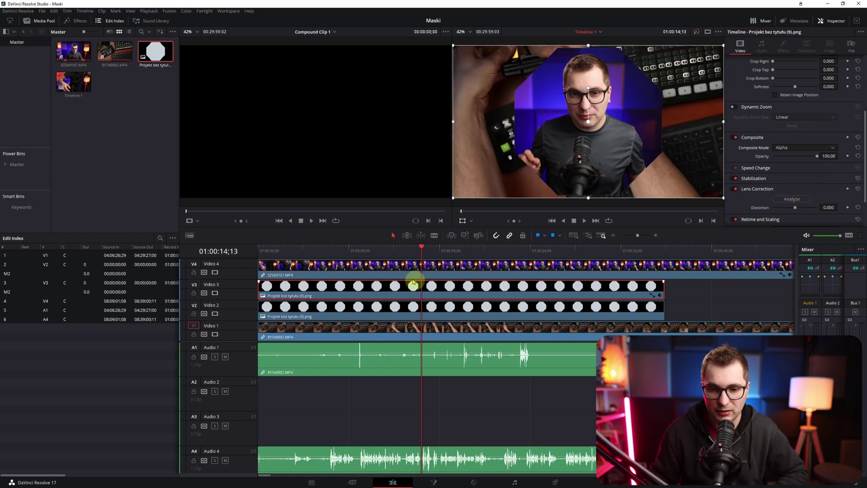
ctrl+click(454, 270)
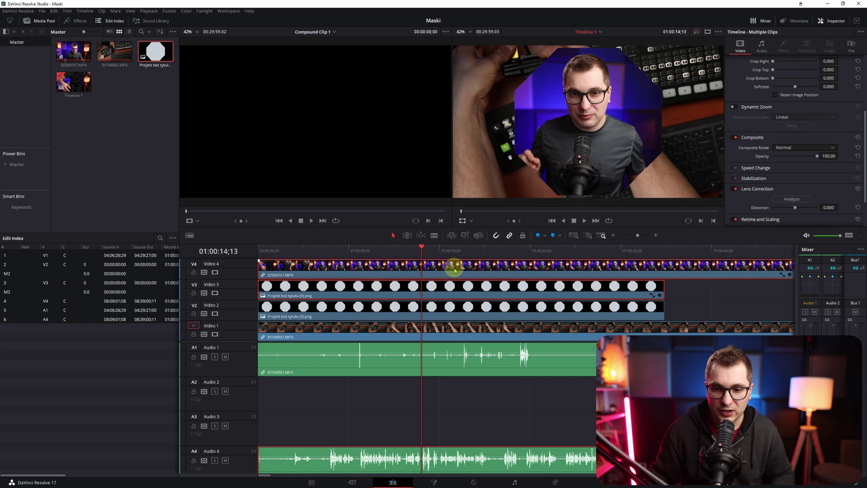
Step: Combine V3 and V4 into a compound clip and shrink it to zoom 0.970, revealing a white edge
right_click(465, 270)
click(499, 18)
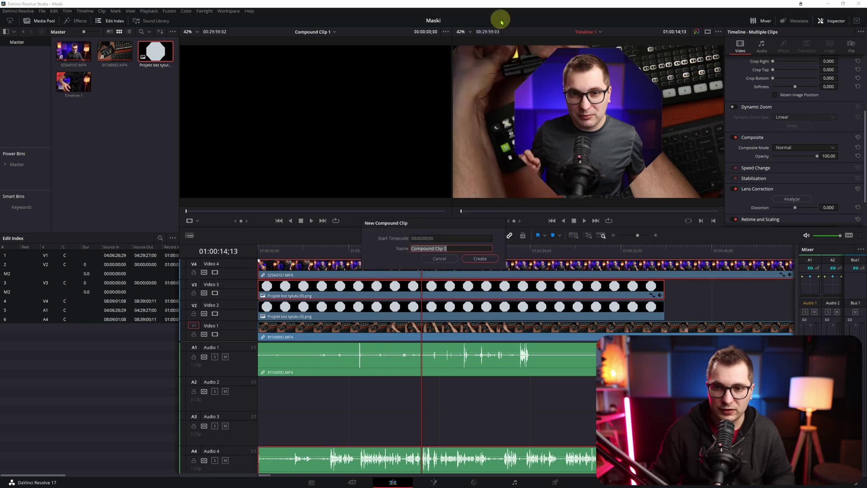
click(480, 258)
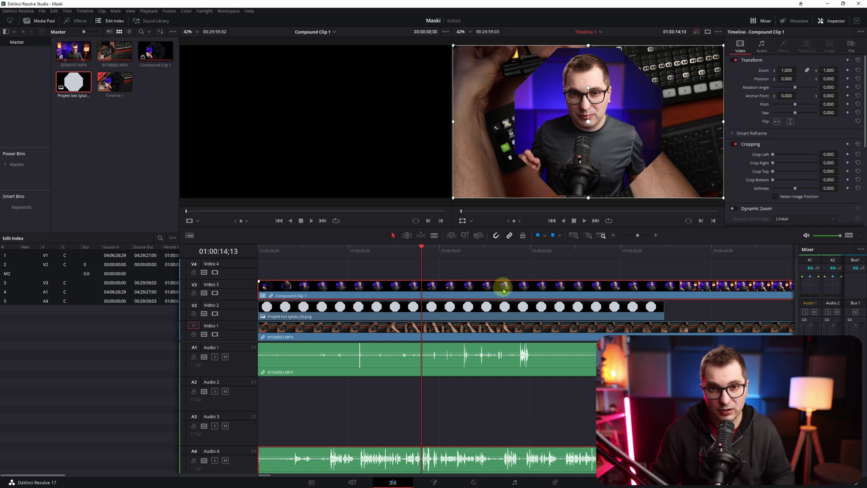
drag(786, 70, 784, 69)
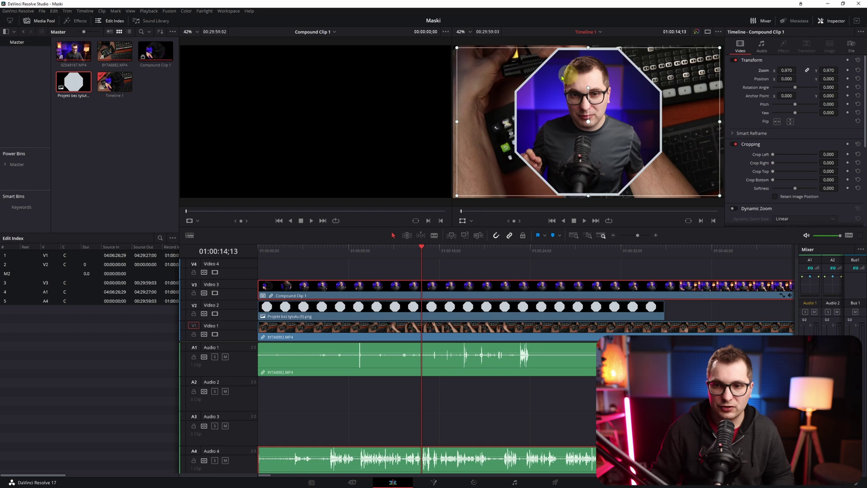
Step: Resize both octagon layers together and move the window right, to position 554, -151
ctrl+click(459, 312)
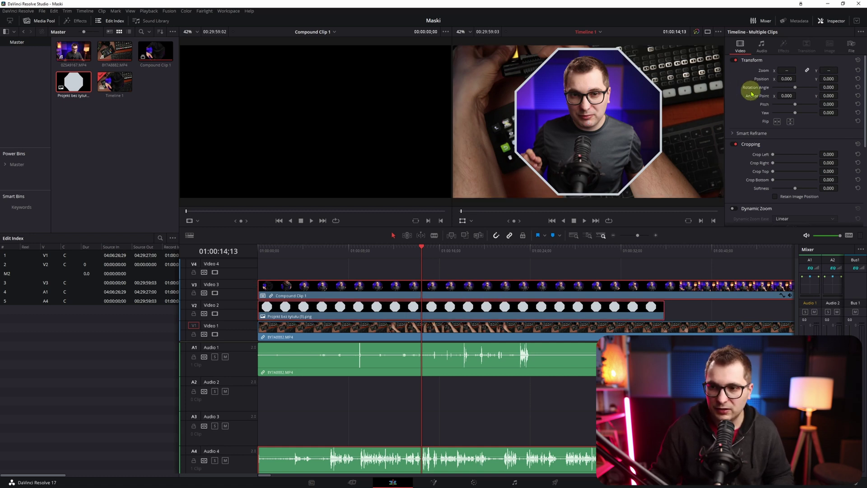
drag(786, 70, 792, 72)
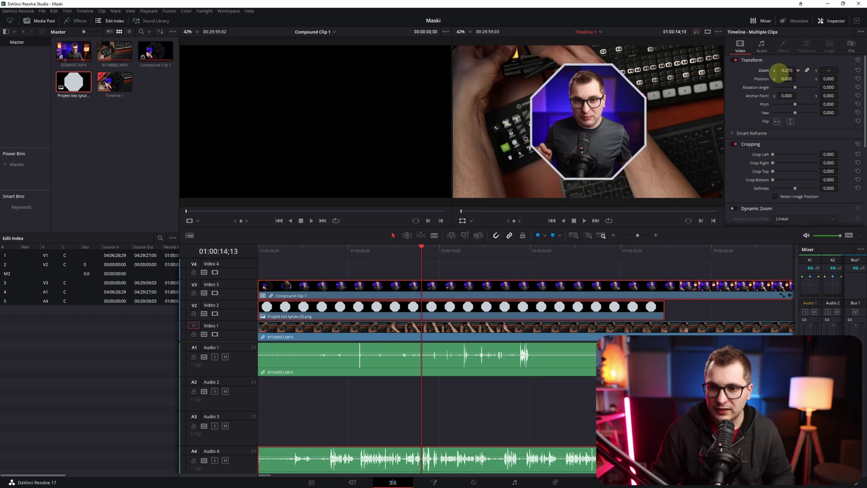
click(472, 221)
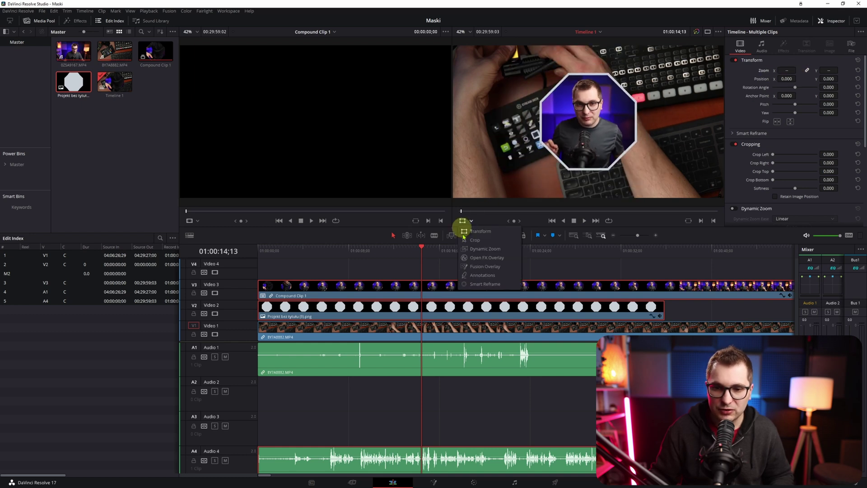
click(487, 232)
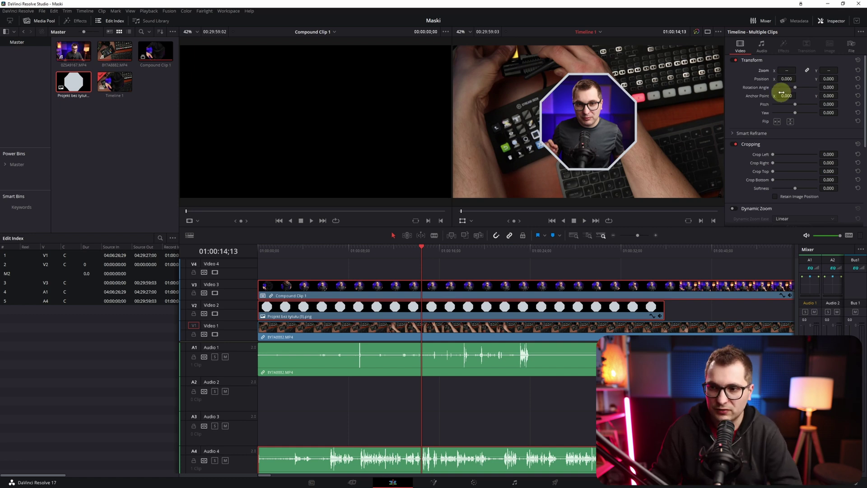
mouse_move(790, 70)
mouse_down()
mouse_move(797, 69)
mouse_move(492, 243)
mouse_move(533, 244)
mouse_up()
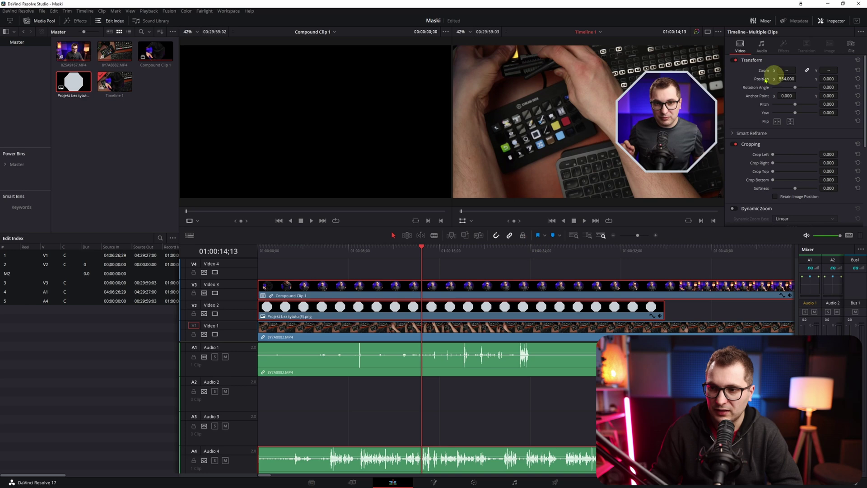
drag(828, 80, 778, 89)
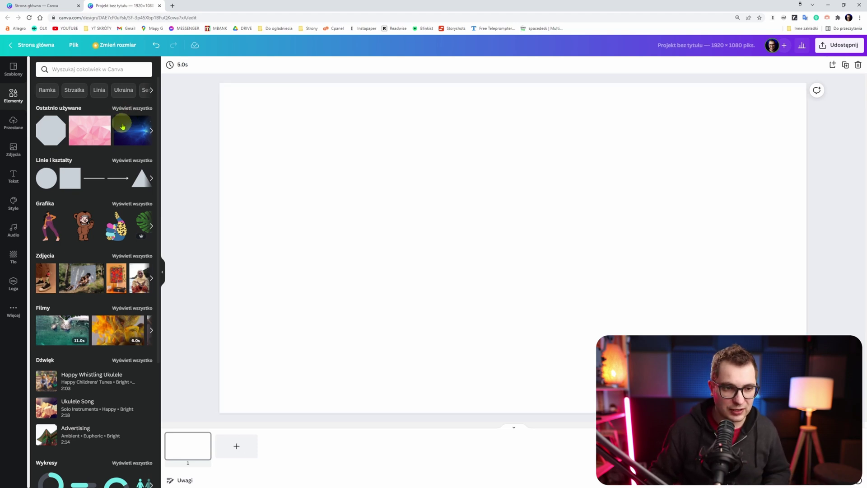
Step: Add a diamond frame to the Canva design and enlarge it across the canvas
scroll(113, 225, down, 4)
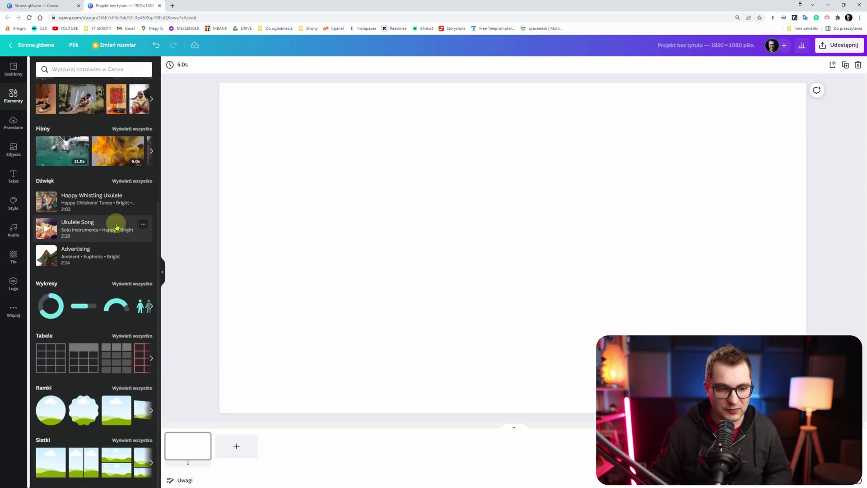
click(122, 390)
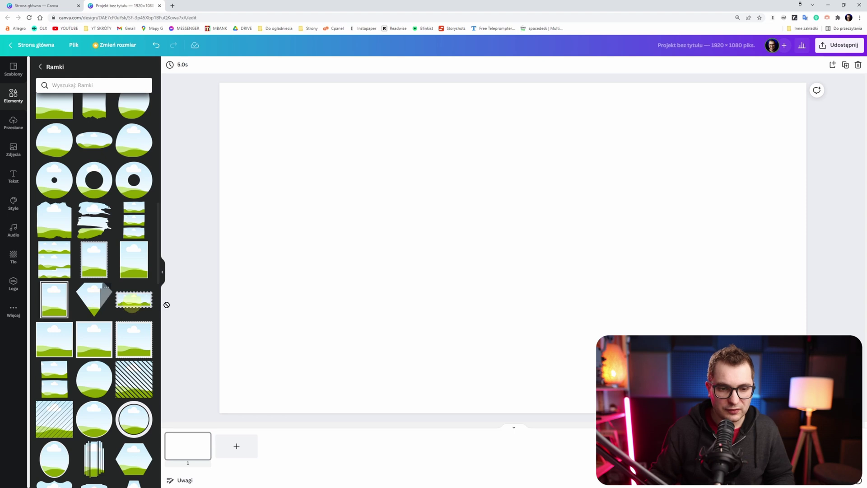
drag(111, 304, 432, 157)
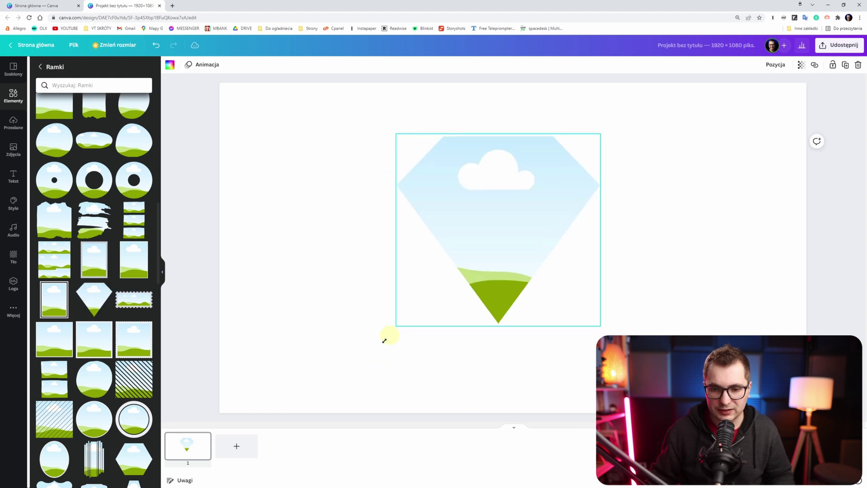
drag(394, 330, 313, 412)
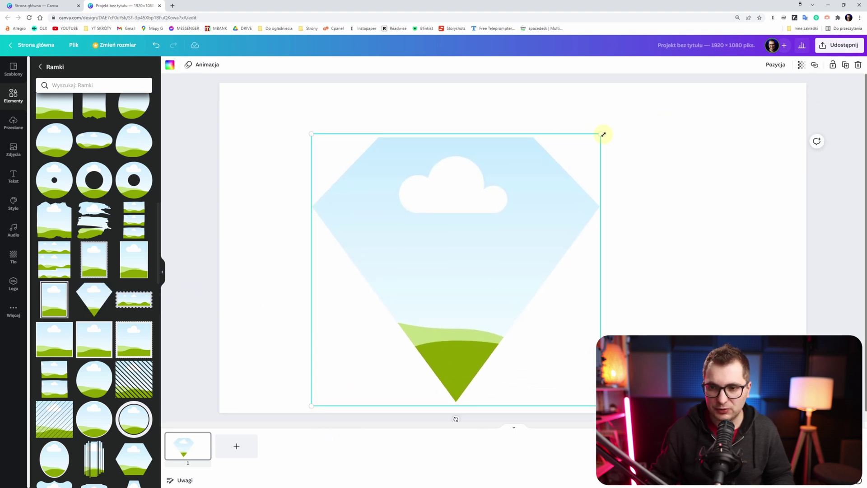
drag(603, 134, 655, 85)
drag(338, 160, 368, 163)
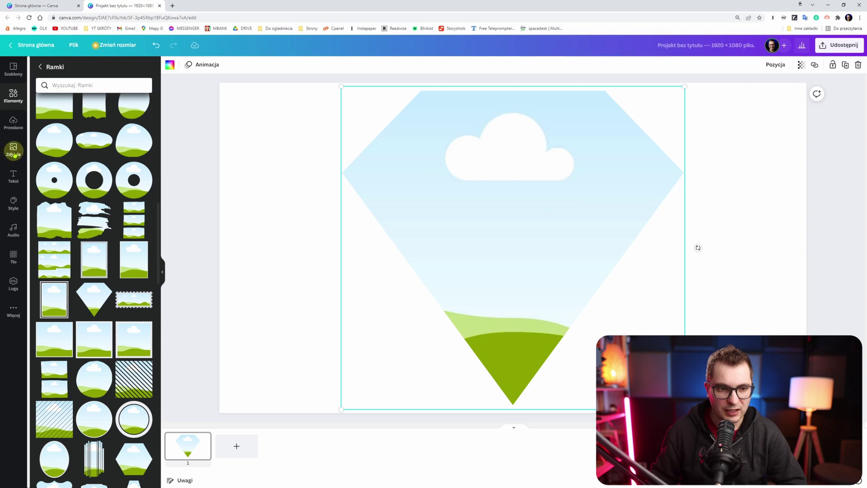
Step: Fill the diamond frame with a cyan background found by searching Photos for 'Tło'
click(13, 151)
click(93, 89)
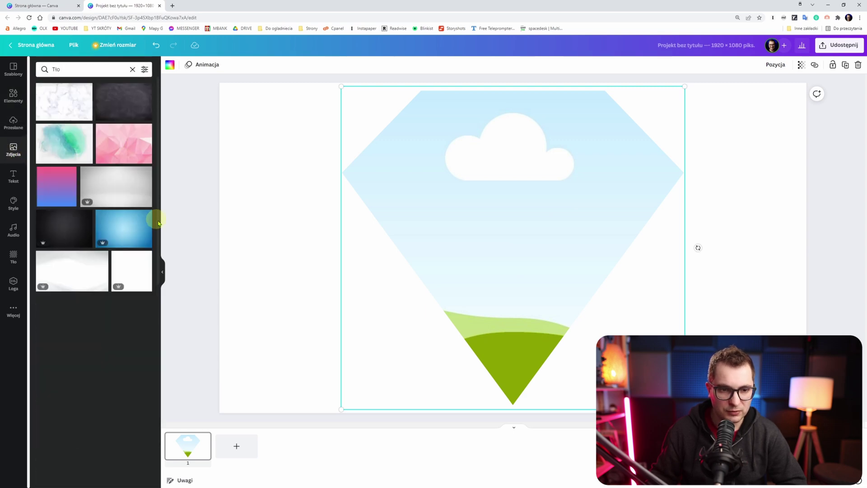
drag(131, 178, 446, 132)
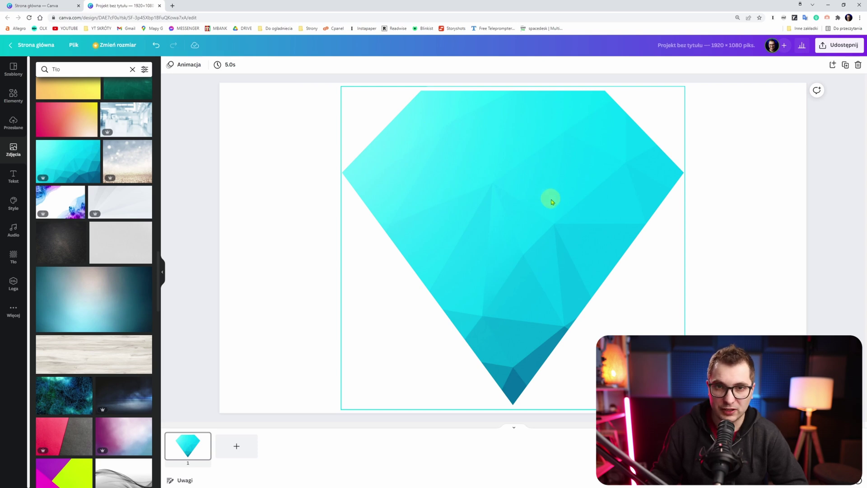
Step: Download the design as a PNG with a transparent background
click(840, 45)
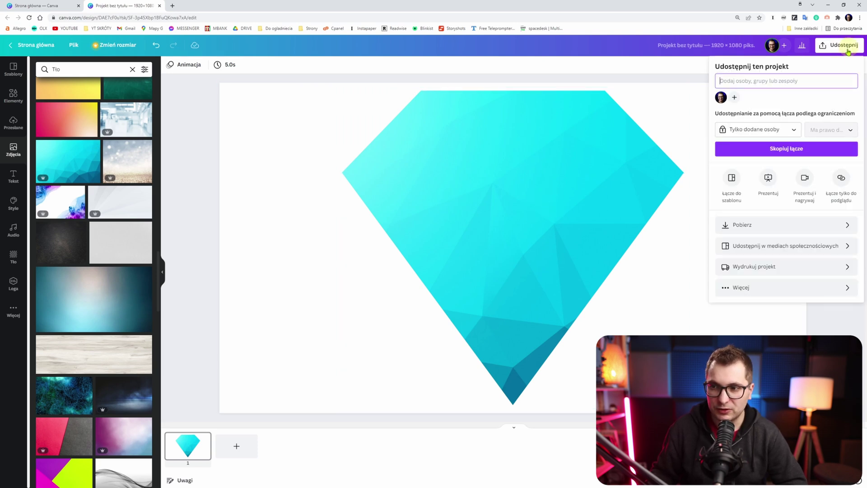
click(751, 177)
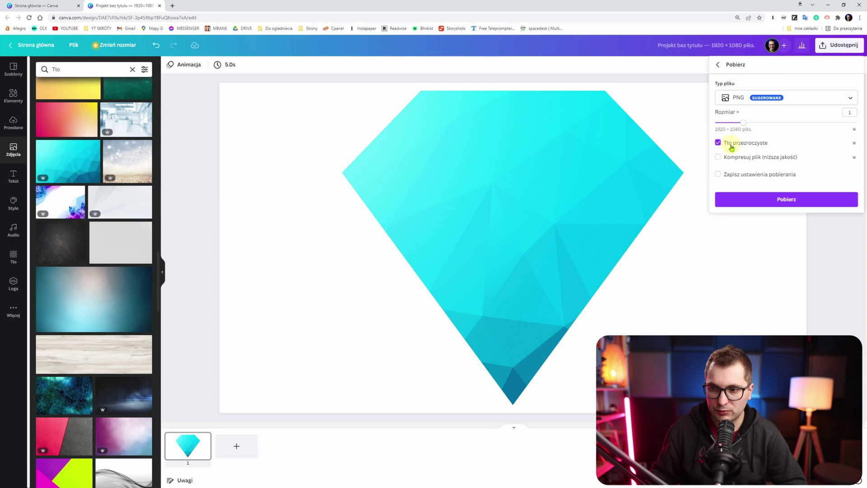
click(760, 199)
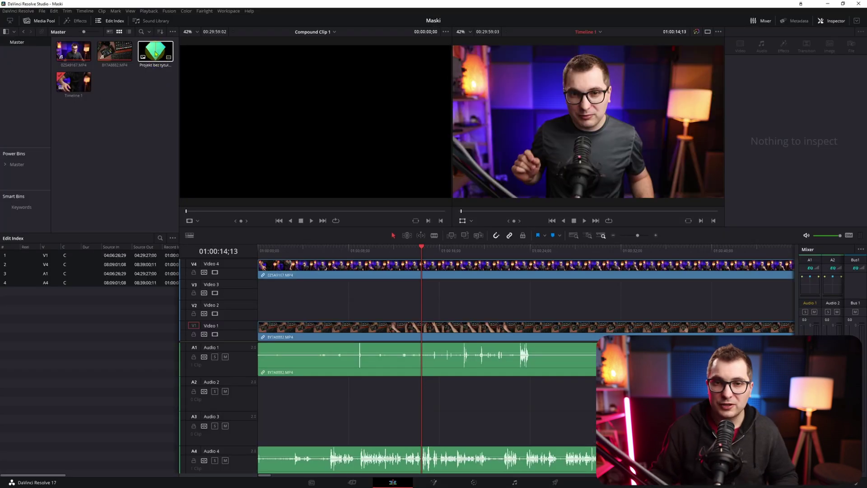
Step: Place the diamond PNG on tracks V3 and V2, matching their lengths
mouse_move(156, 53)
mouse_down()
mouse_move(267, 287)
mouse_move(726, 287)
mouse_up()
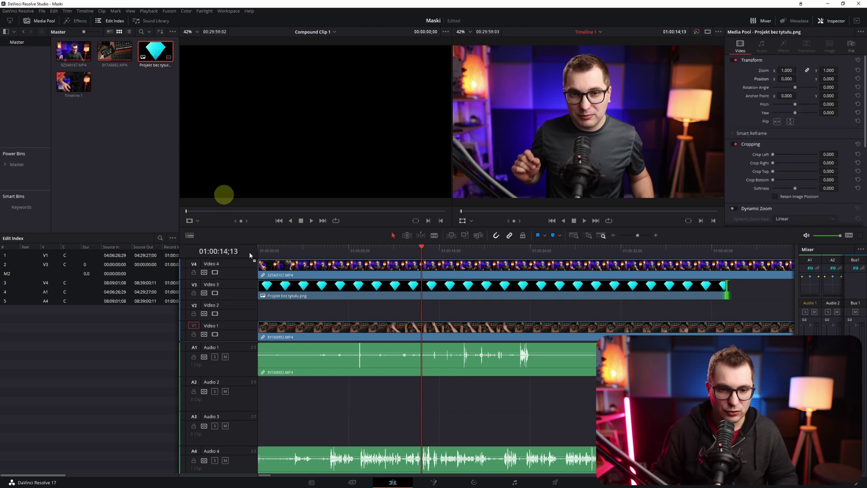
drag(249, 255, 268, 306)
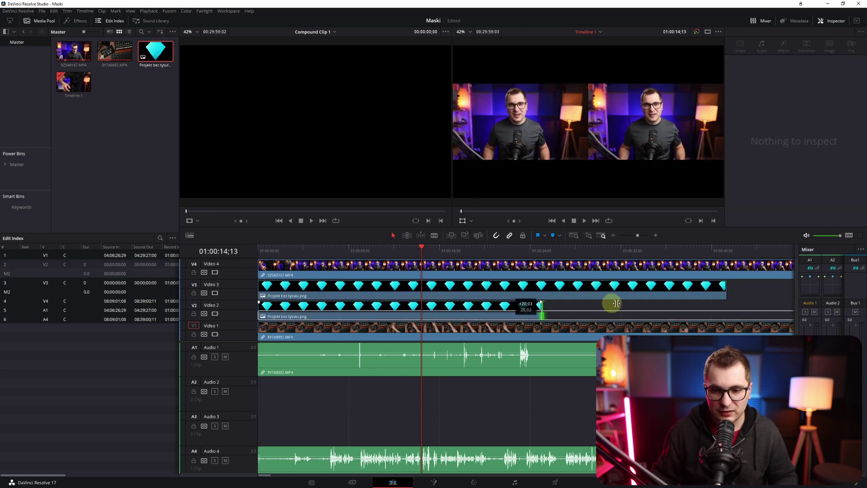
drag(313, 308, 725, 307)
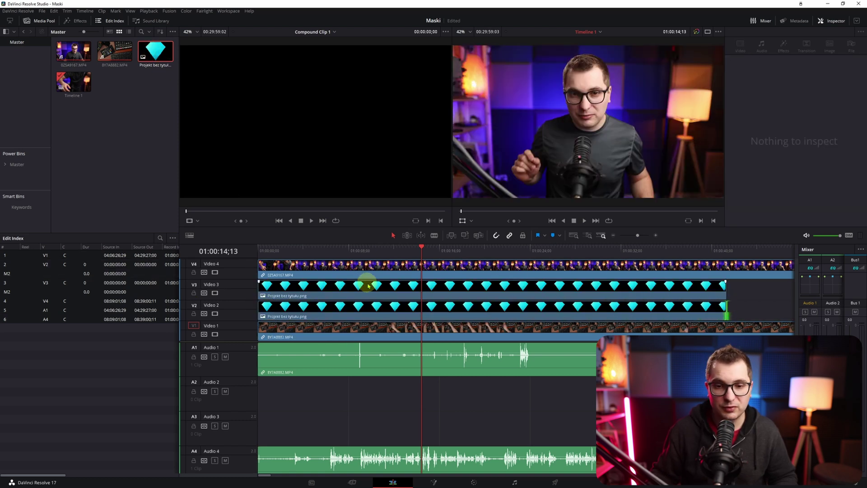
Step: Set the V4 talking-head clip to Foreground and the V3 diamond clip to Alpha composite mode
click(390, 276)
scroll(803, 93, down, 3)
scroll(794, 131, down, 2)
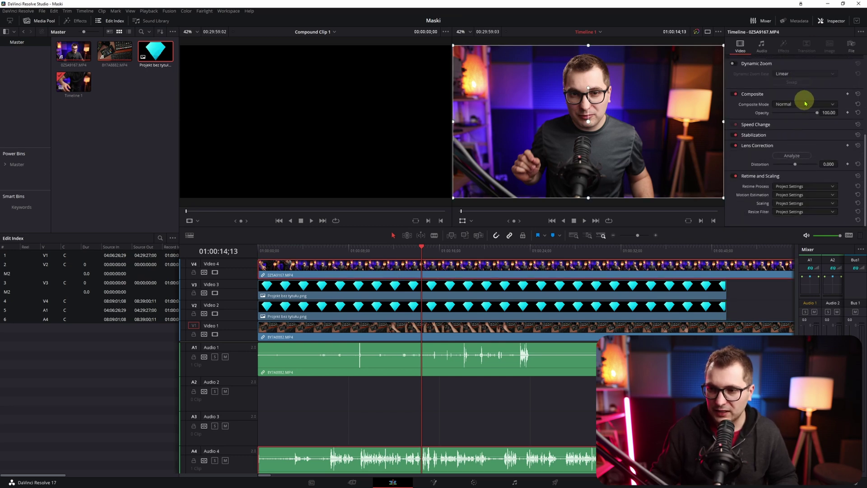
click(799, 104)
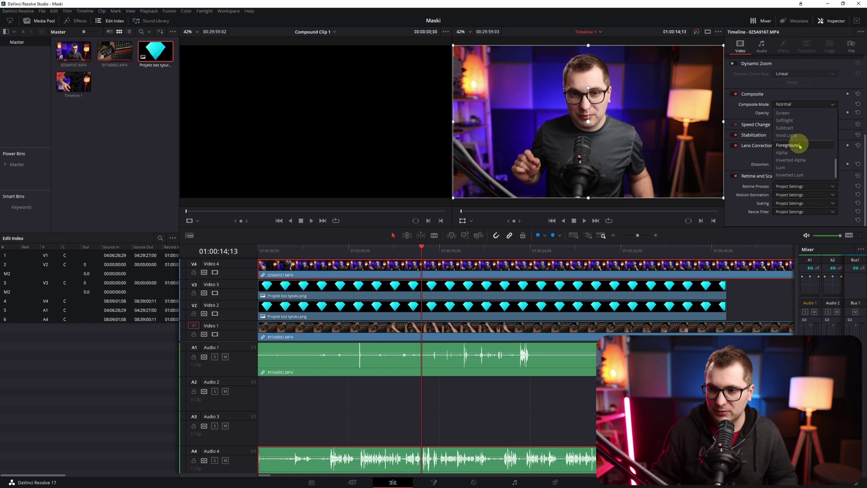
click(801, 147)
click(436, 286)
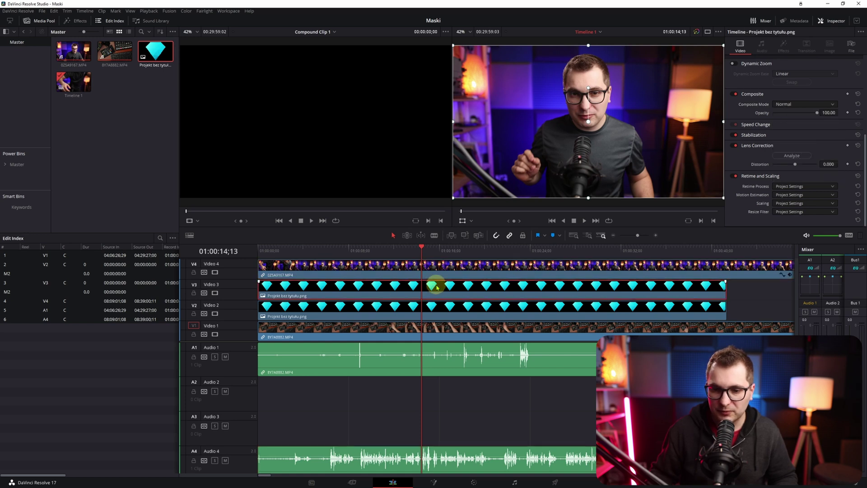
click(807, 105)
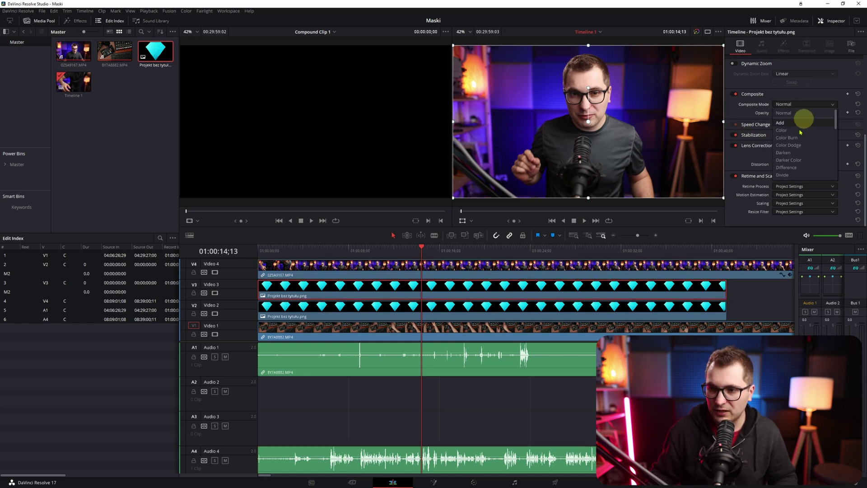
click(797, 156)
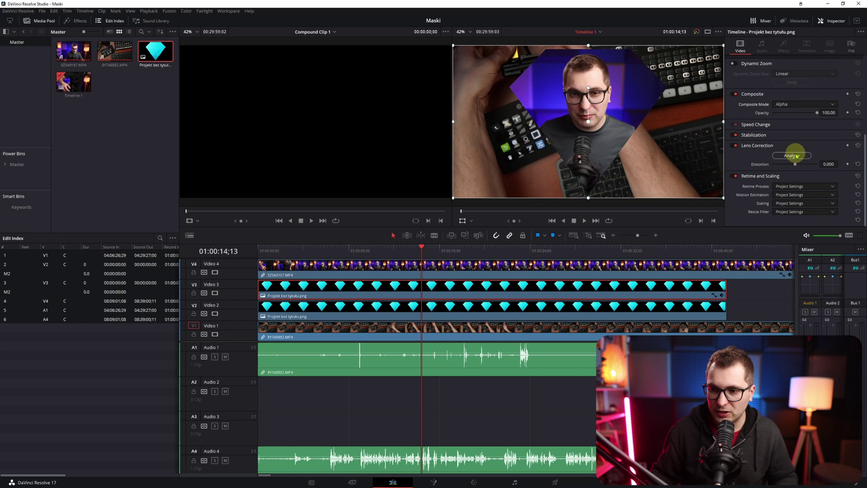
Step: Combine the diamond and talking-head clips into Compound Clip 1 and set its zoom to 0.900
ctrl+click(476, 271)
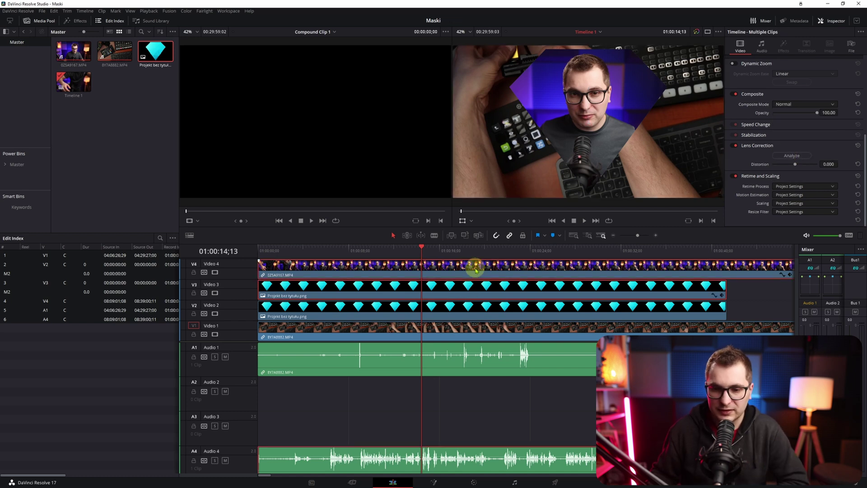
right_click(476, 269)
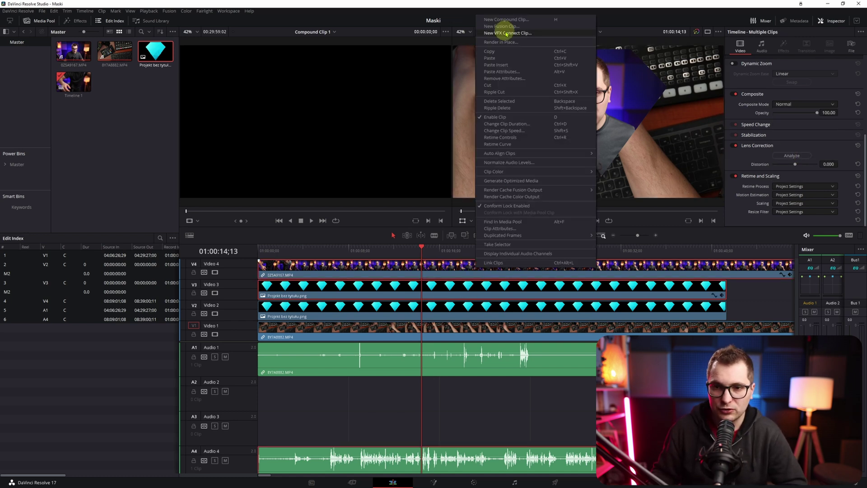
click(502, 20)
key(Return)
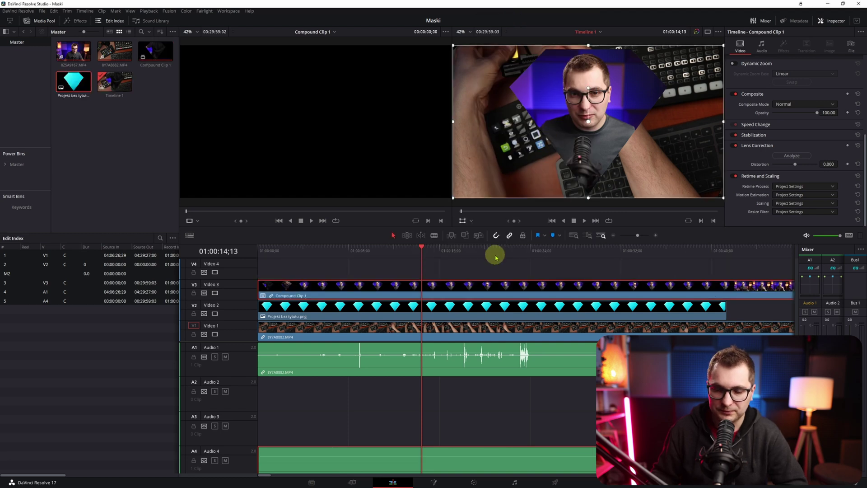
scroll(786, 123, up, 5)
drag(786, 71, 787, 71)
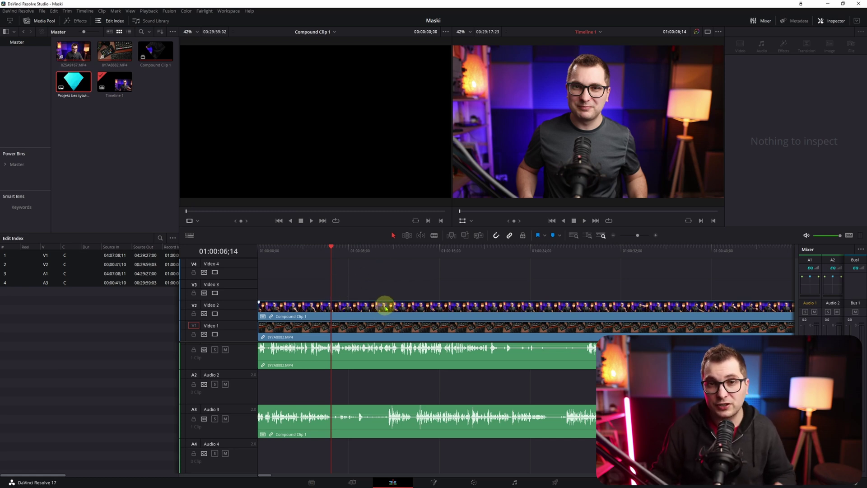
Step: In Fusion, add a Rectangle mask node connected as MediaIn1's effect mask
click(359, 309)
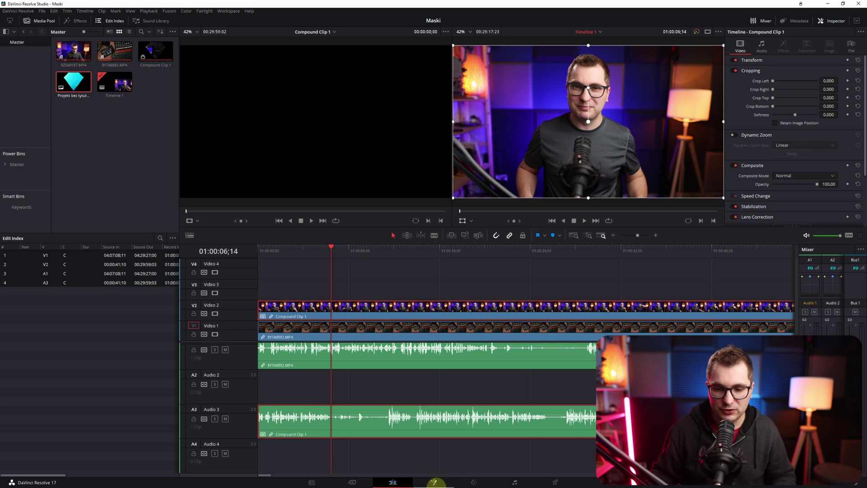
click(434, 482)
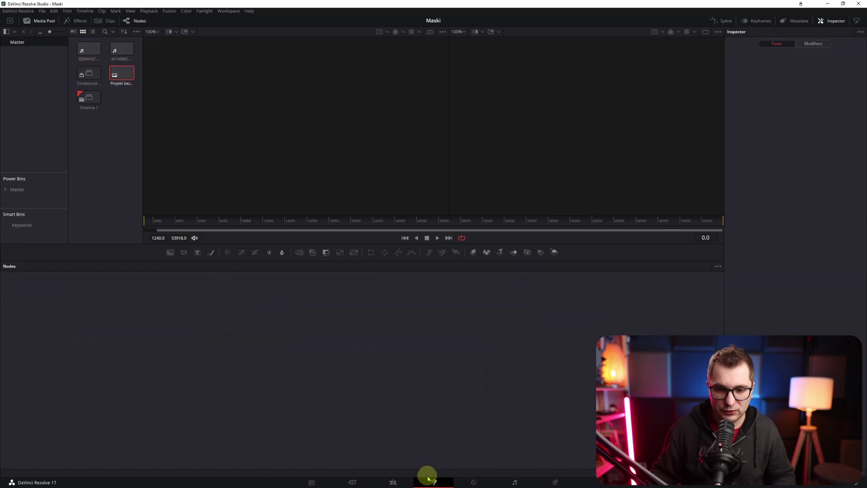
right_click(57, 314)
mouse_move(72, 320)
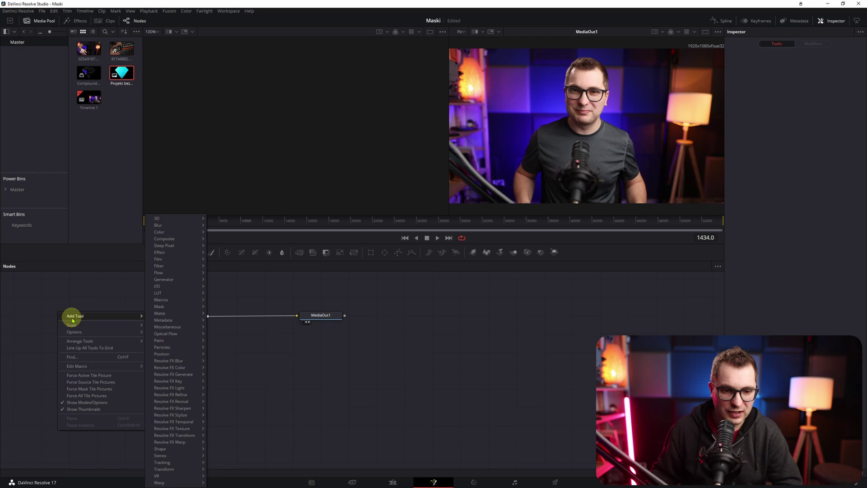
mouse_move(199, 306)
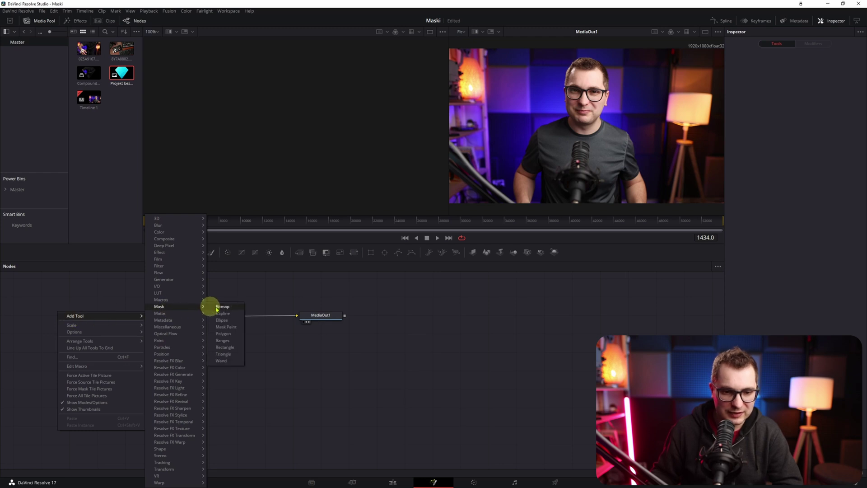
click(225, 346)
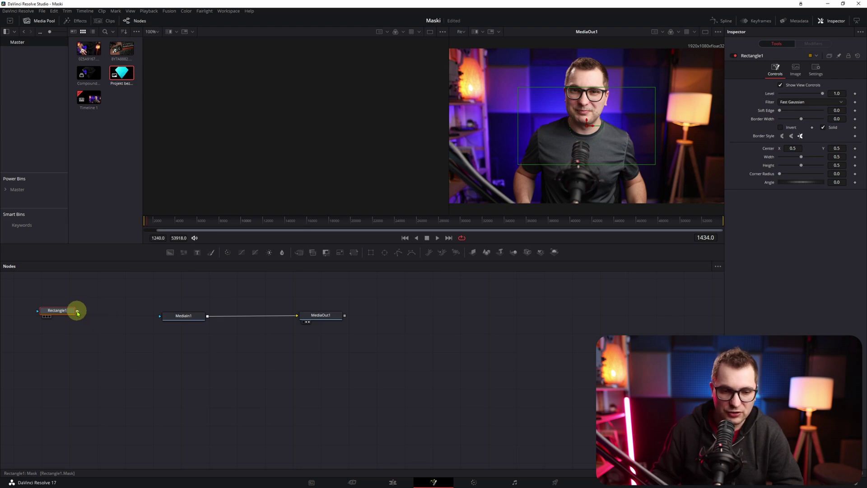
drag(77, 312, 161, 319)
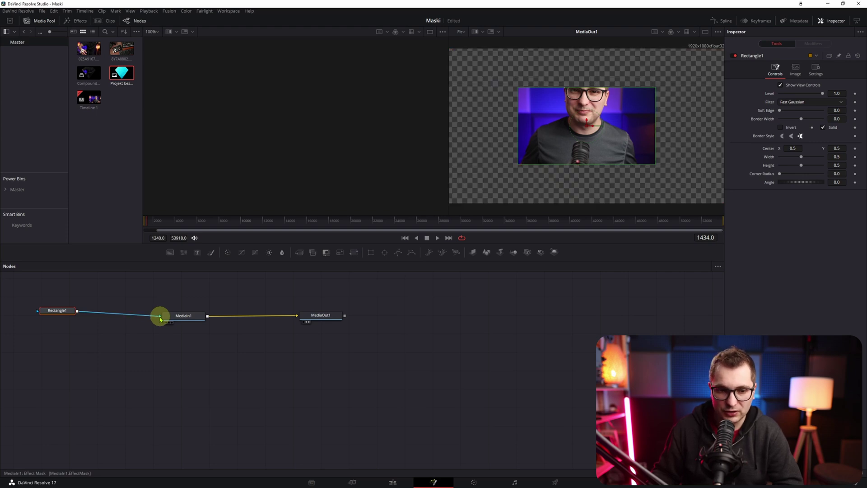
click(47, 316)
drag(53, 313, 66, 313)
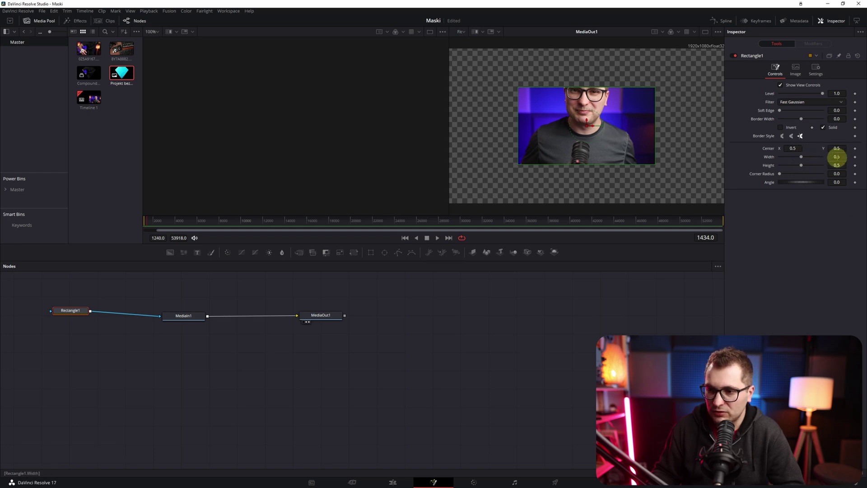
Step: Stretch the rectangle mask to full frame height with corner radius 0.339, then return to Edit
mouse_move(837, 157)
mouse_down()
mouse_move(846, 159)
mouse_move(814, 165)
mouse_up()
text(0.67)
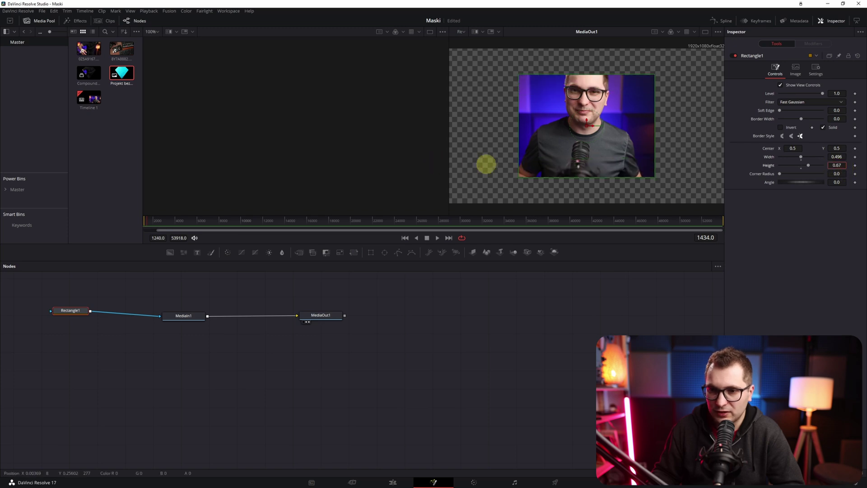
drag(486, 164, 604, 145)
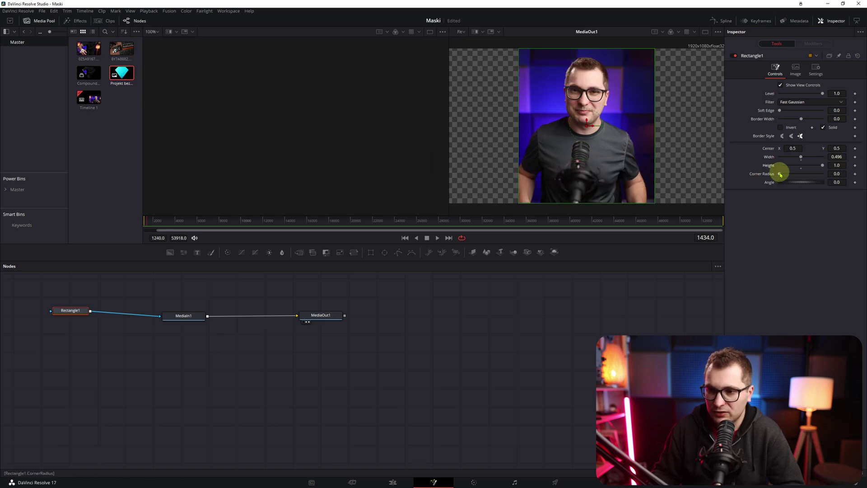
mouse_move(784, 176)
mouse_down()
mouse_move(804, 174)
mouse_move(791, 177)
mouse_up()
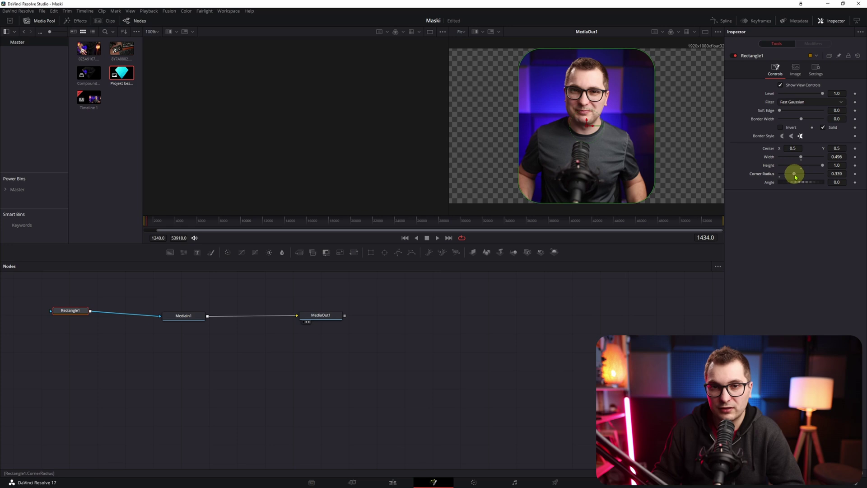
click(391, 482)
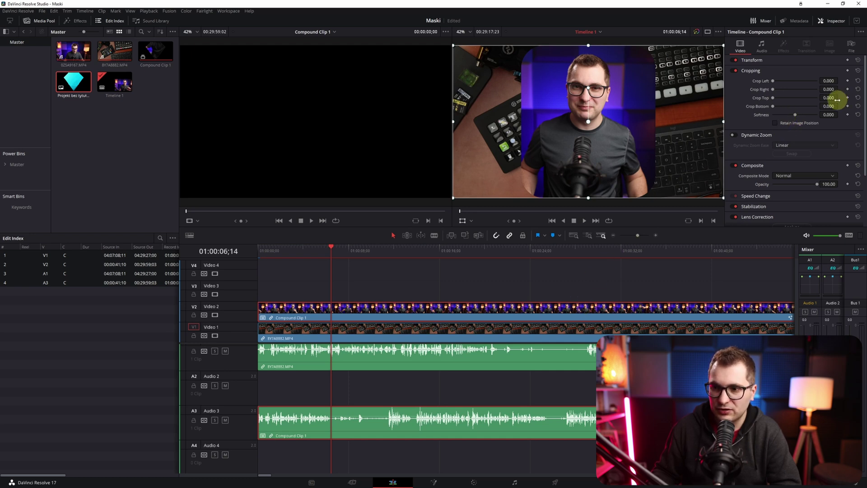
Step: Scale the rounded presenter window to 0.600 zoom and move it to the lower right
click(796, 62)
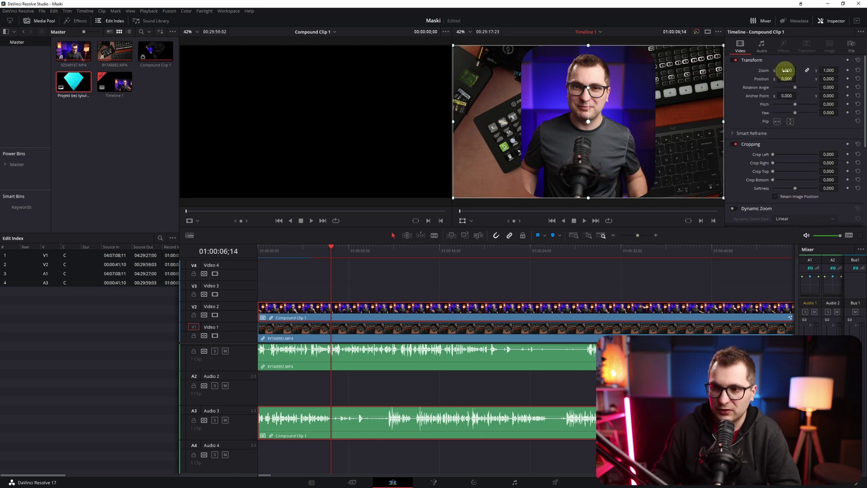
drag(785, 70, 774, 71)
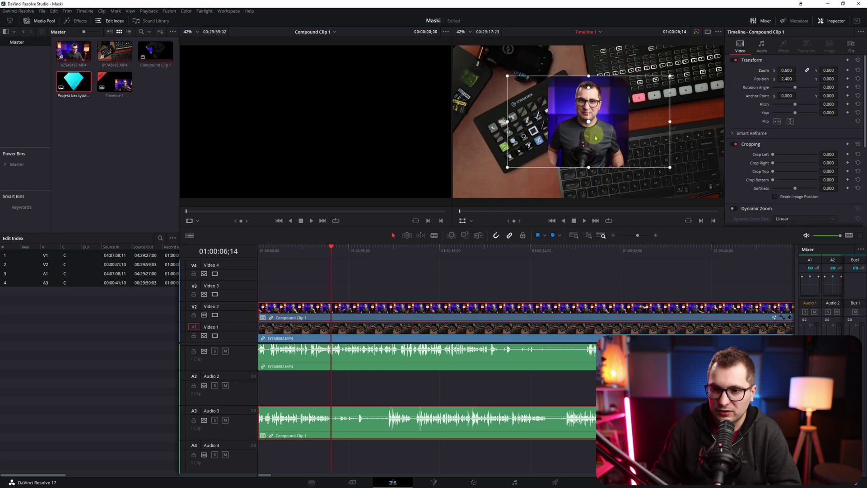
drag(593, 136, 682, 160)
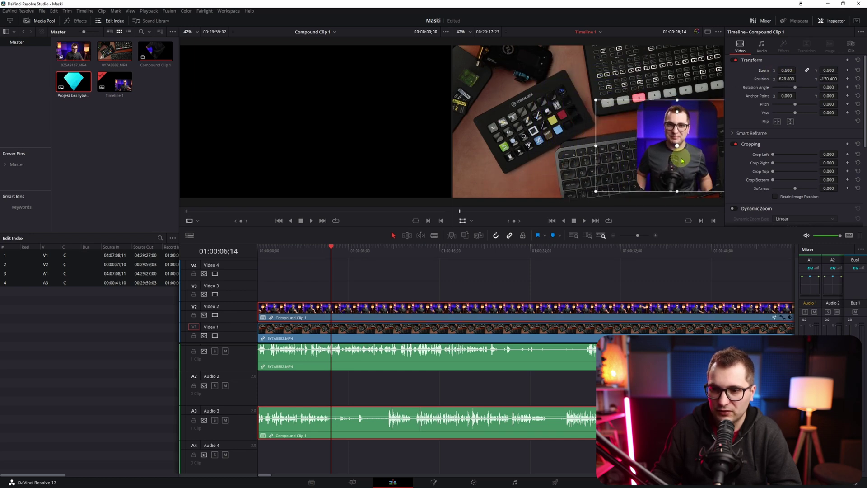